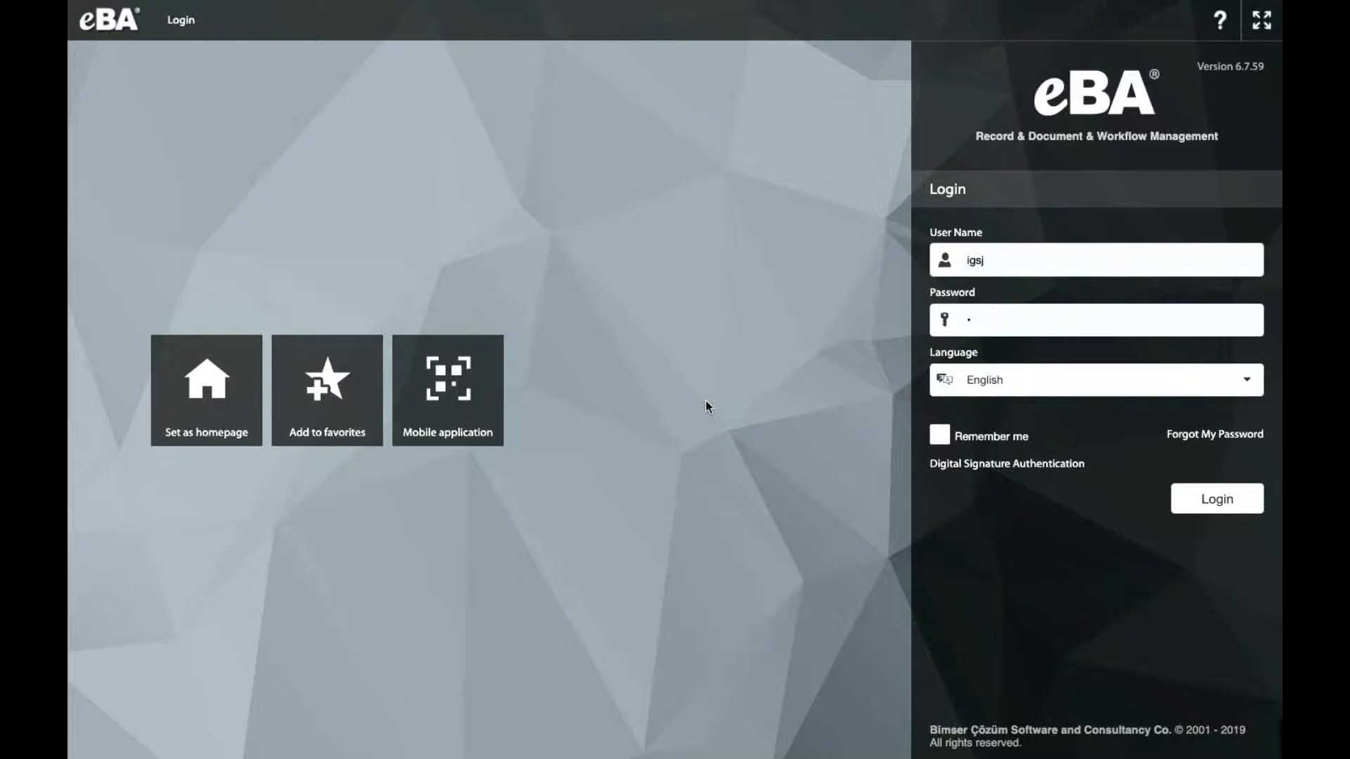
- Log in to eBA with the prefilled credentials and preview the pending items on the dashboard's Approvals box
left_click(1213, 501)
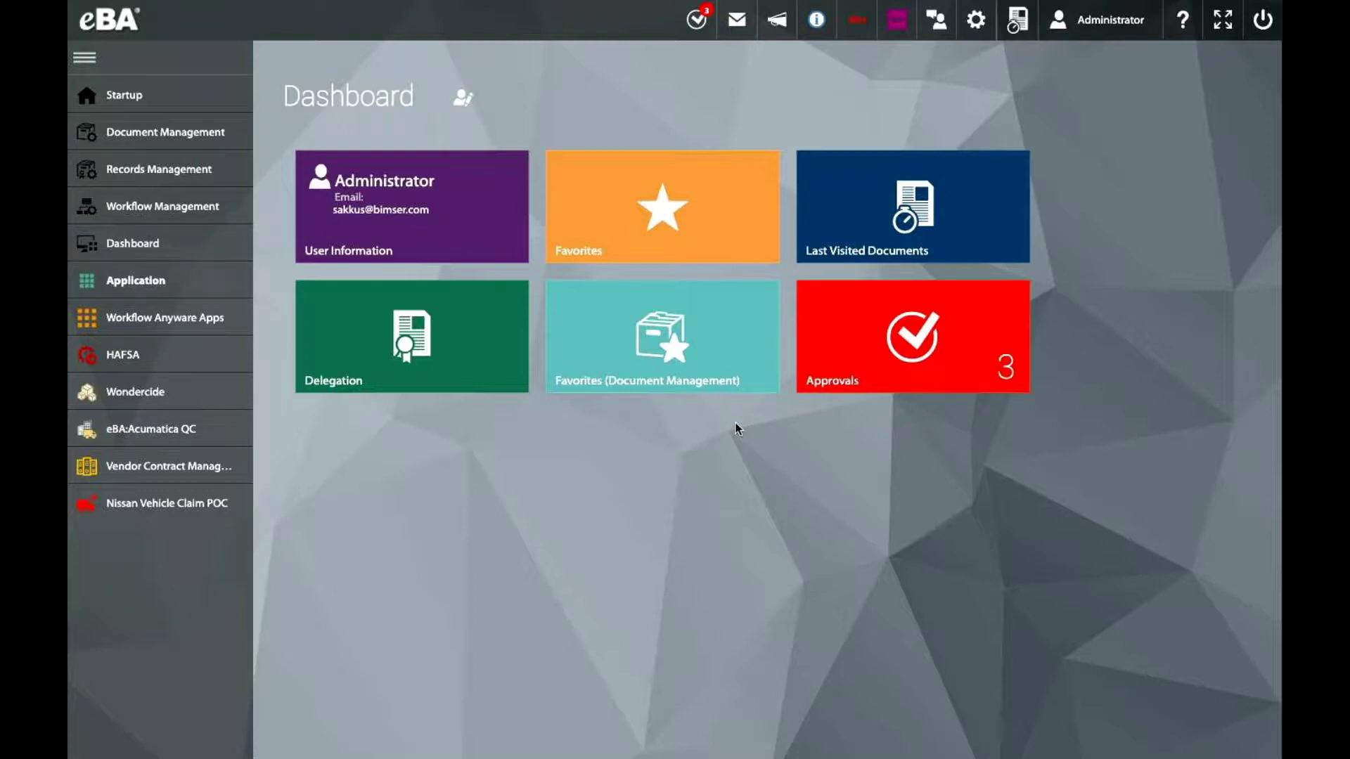
mouse_move(924, 344)
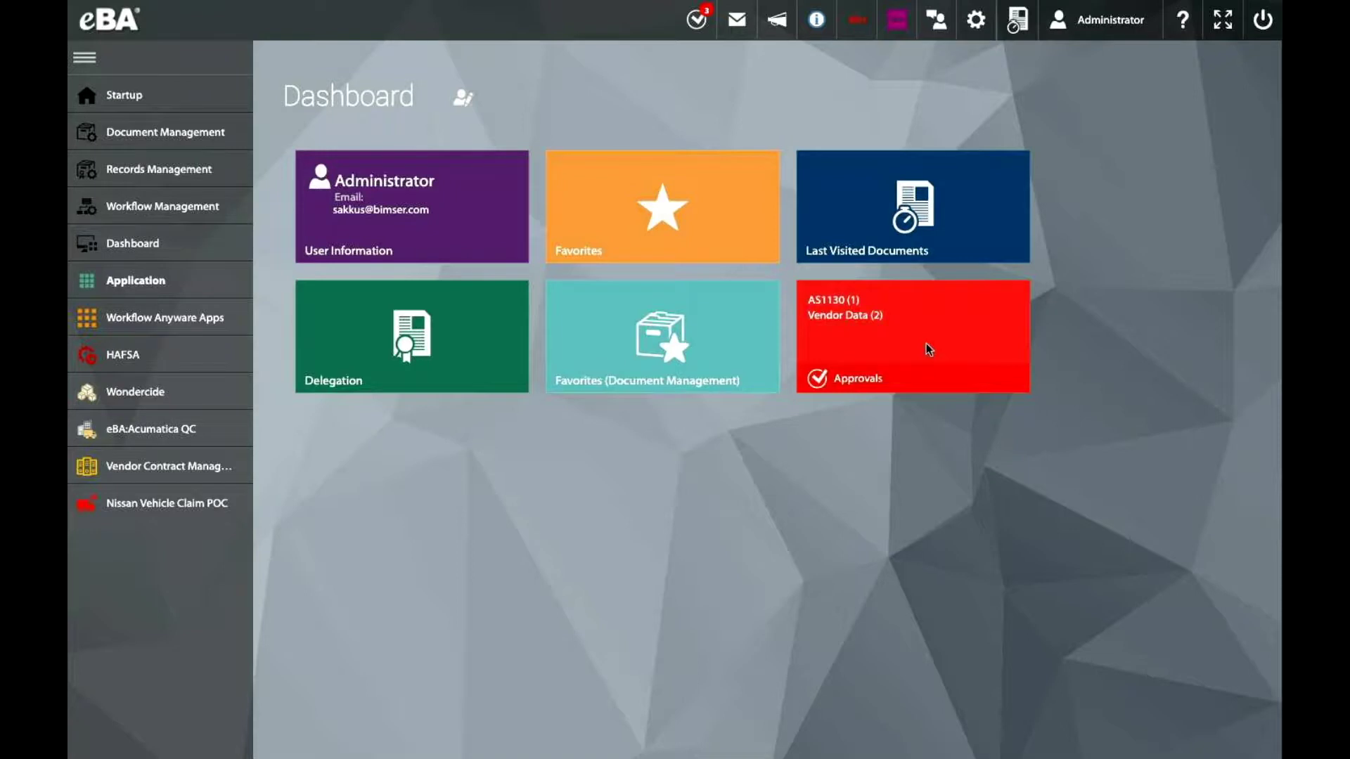
mouse_move(960, 230)
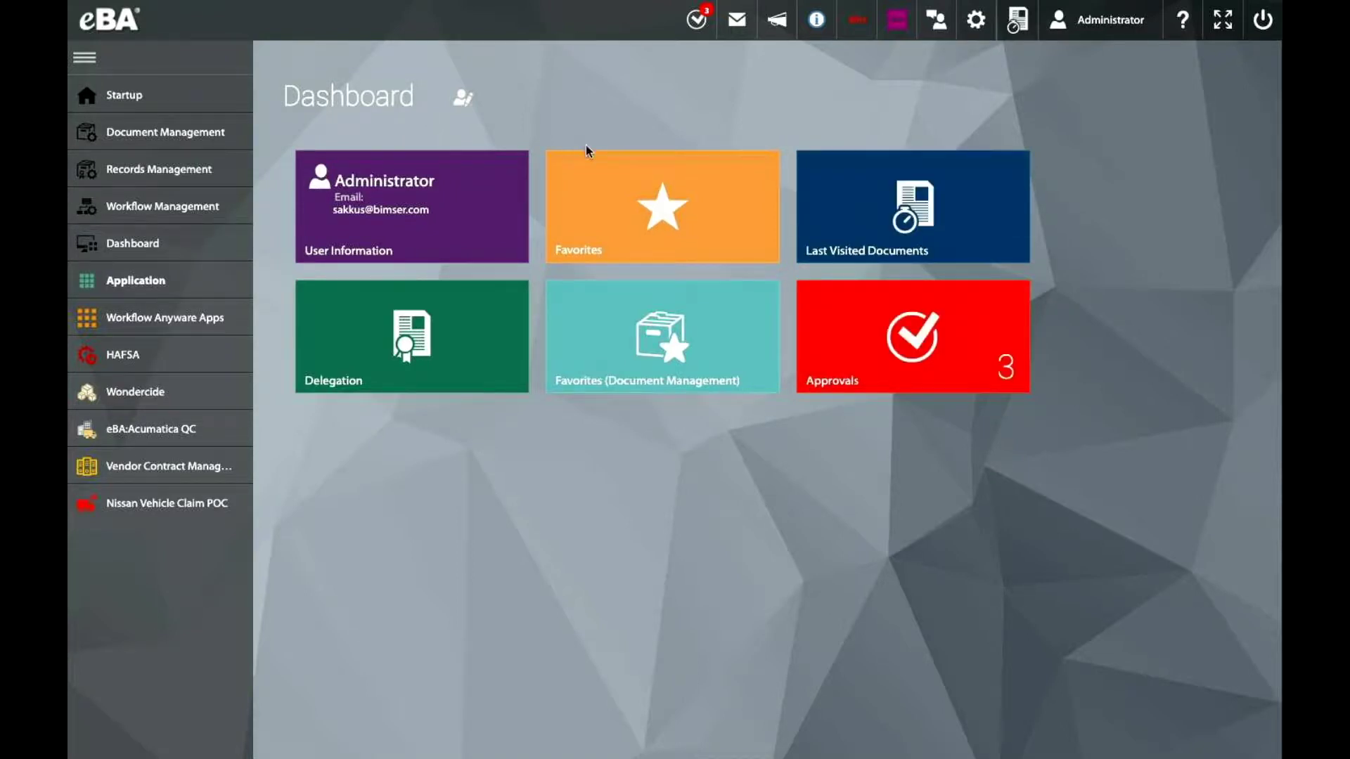
- Put the dashboard in edit mode and examine the applications available for a new box, without adding one
left_click(458, 99)
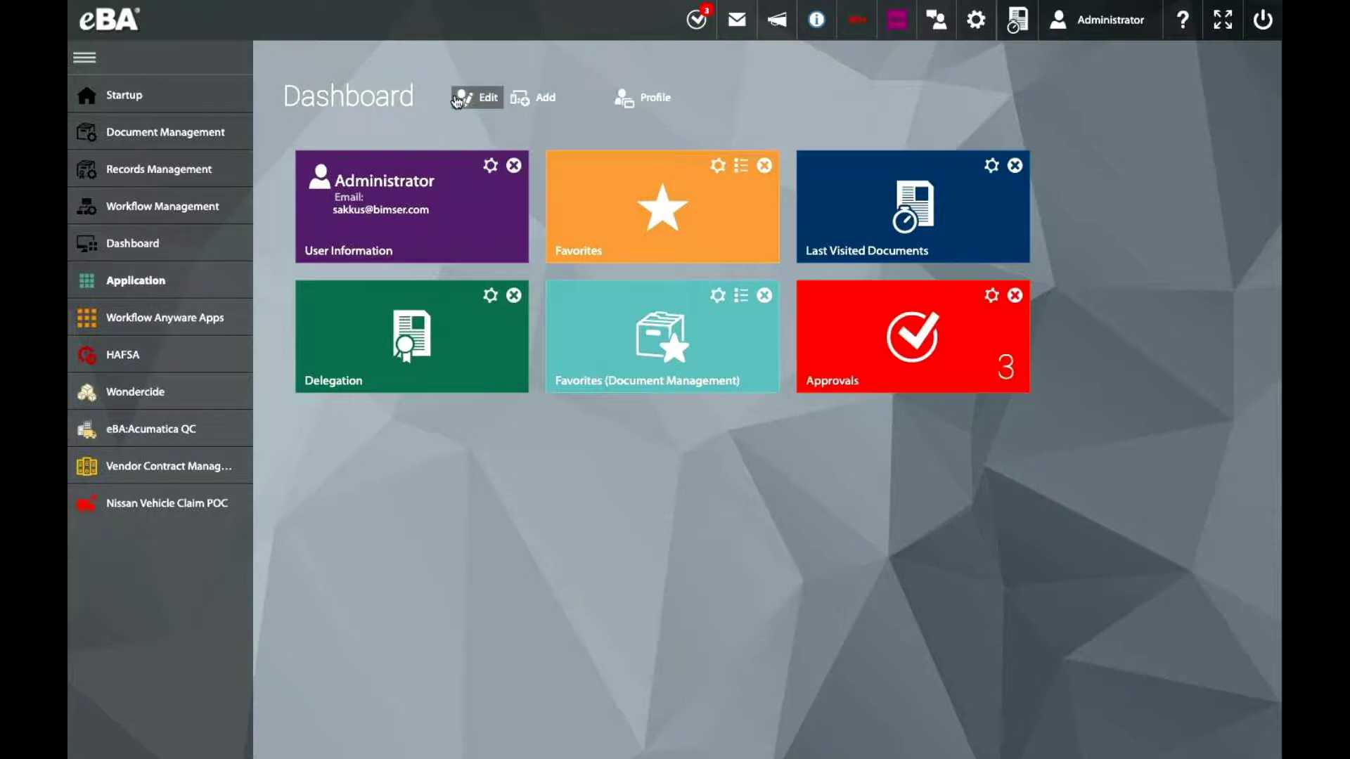
left_click(547, 100)
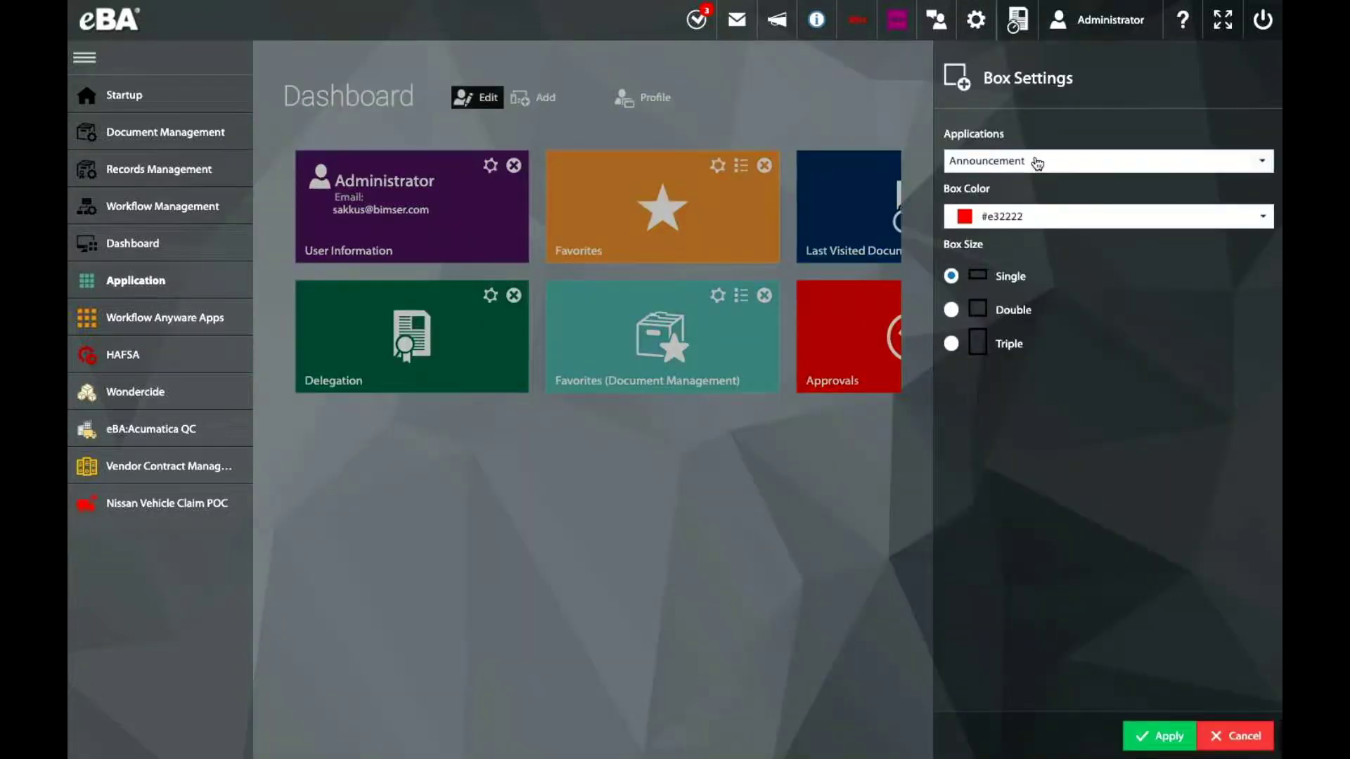
left_click(1039, 162)
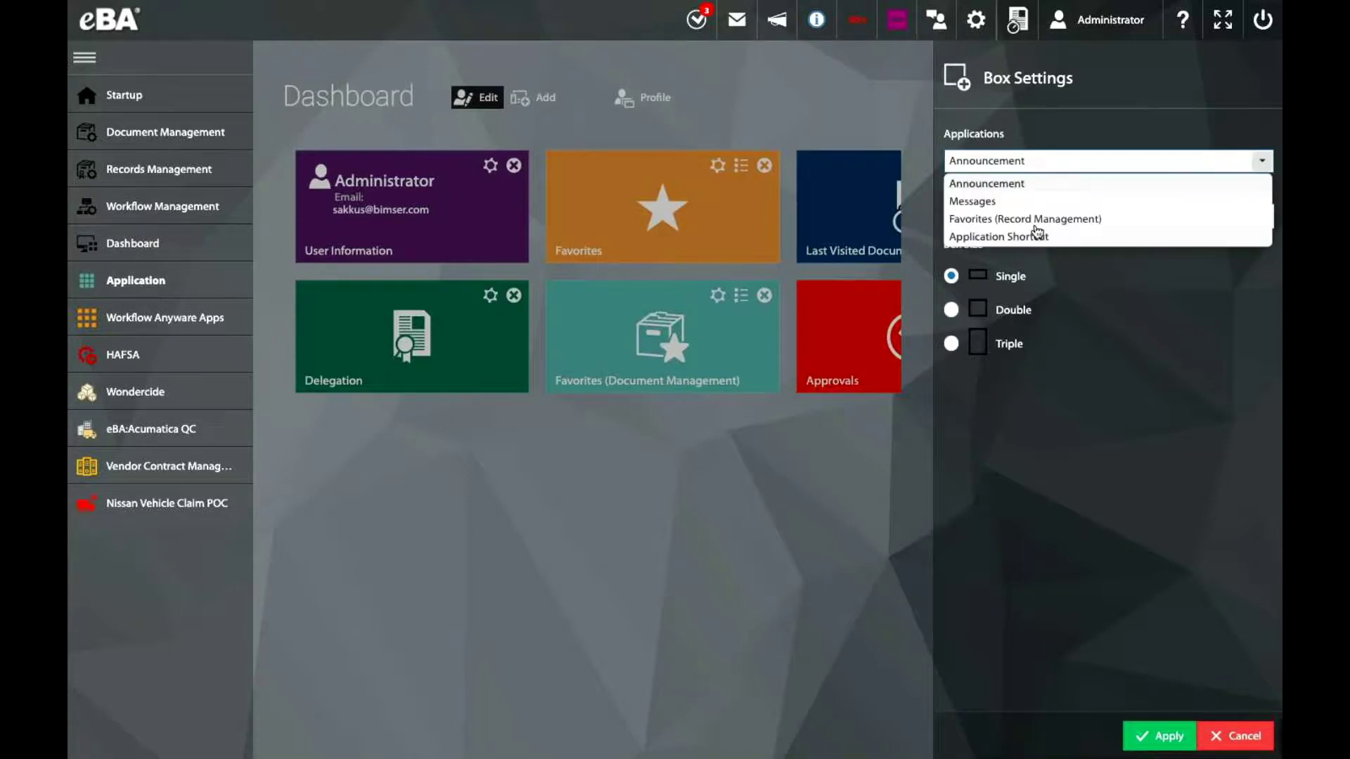
left_click(1061, 276)
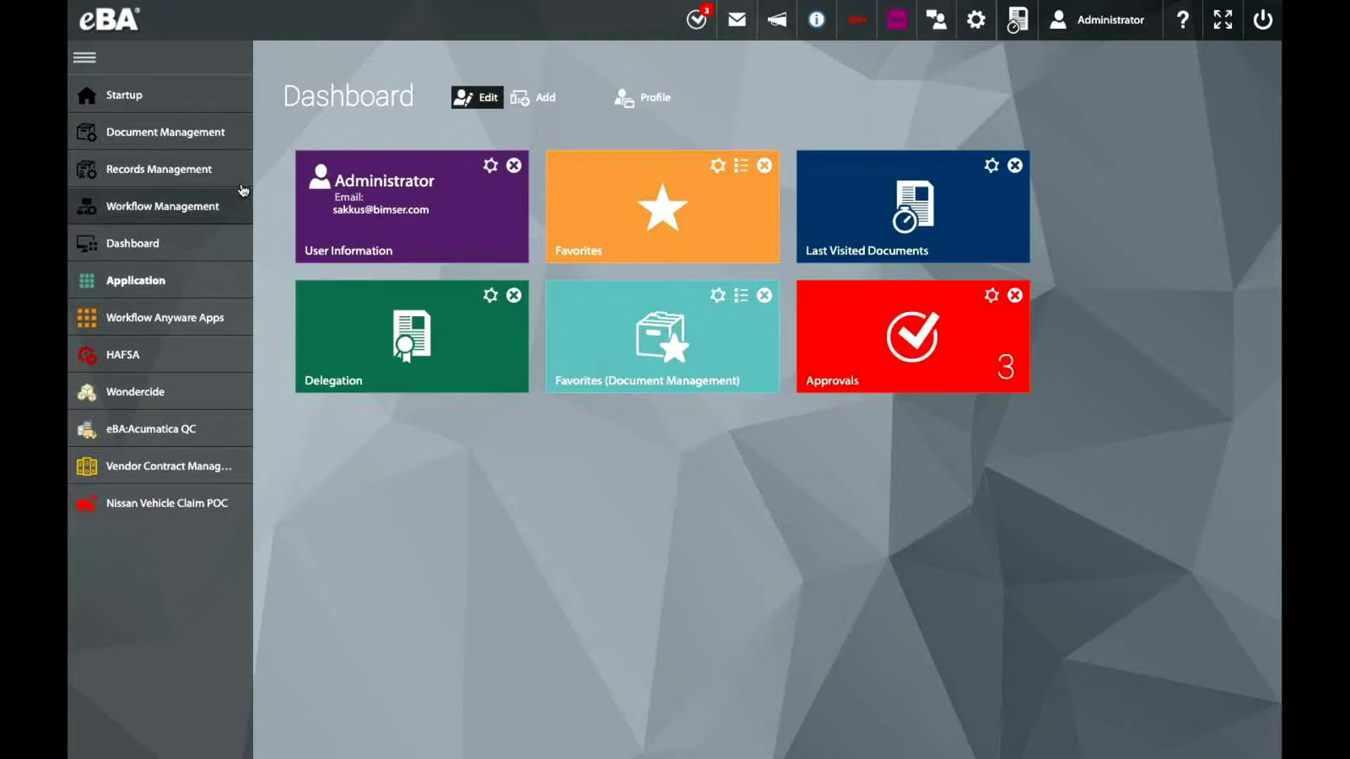
- Open Document Management, view the form for creating a new library, and close it without saving
left_click(209, 134)
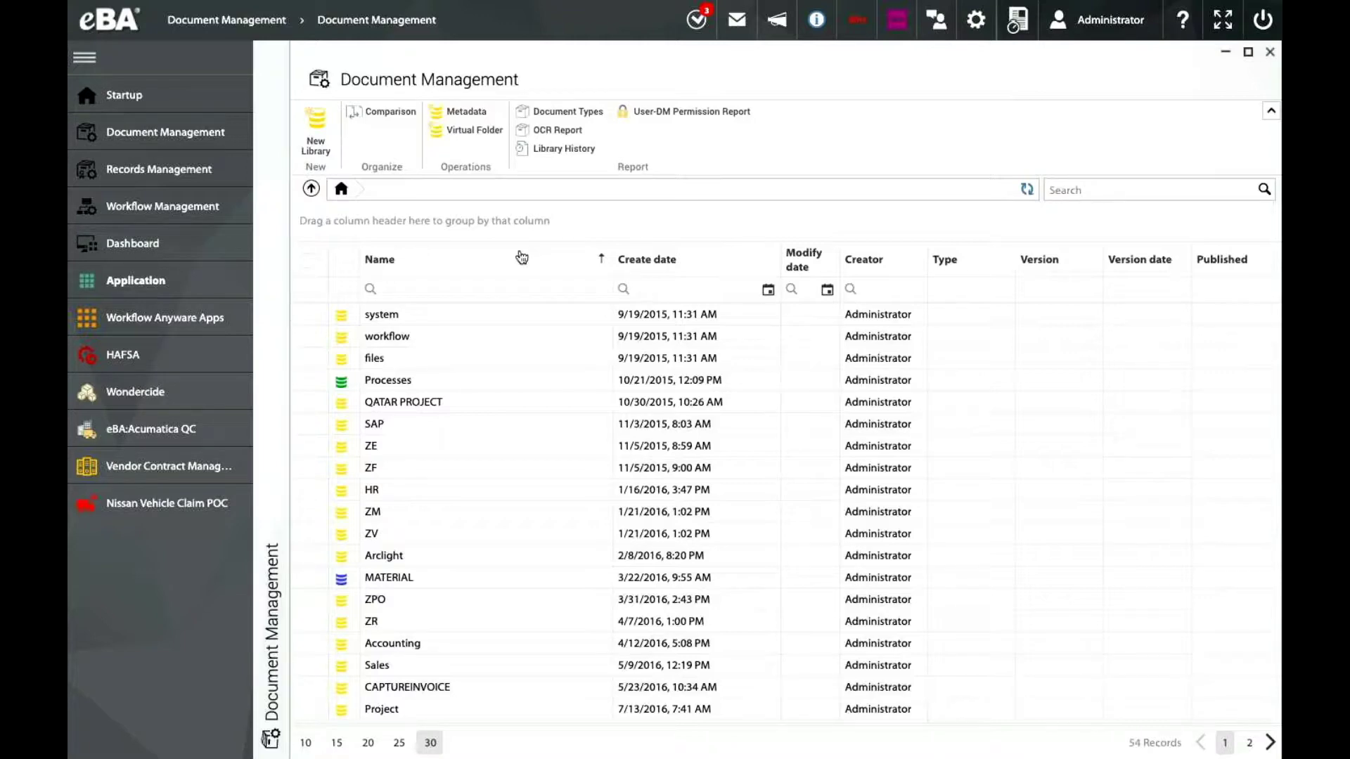
left_click(351, 160)
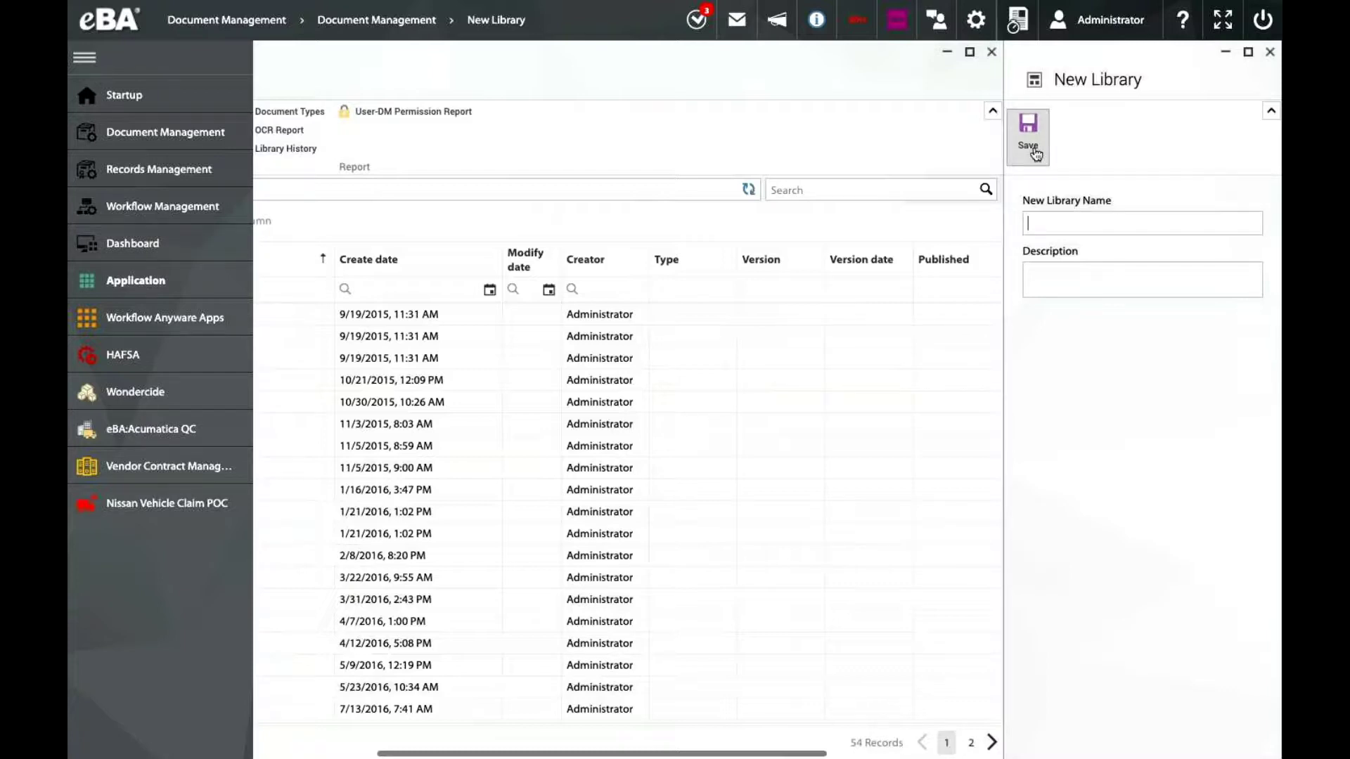
left_click(1270, 53)
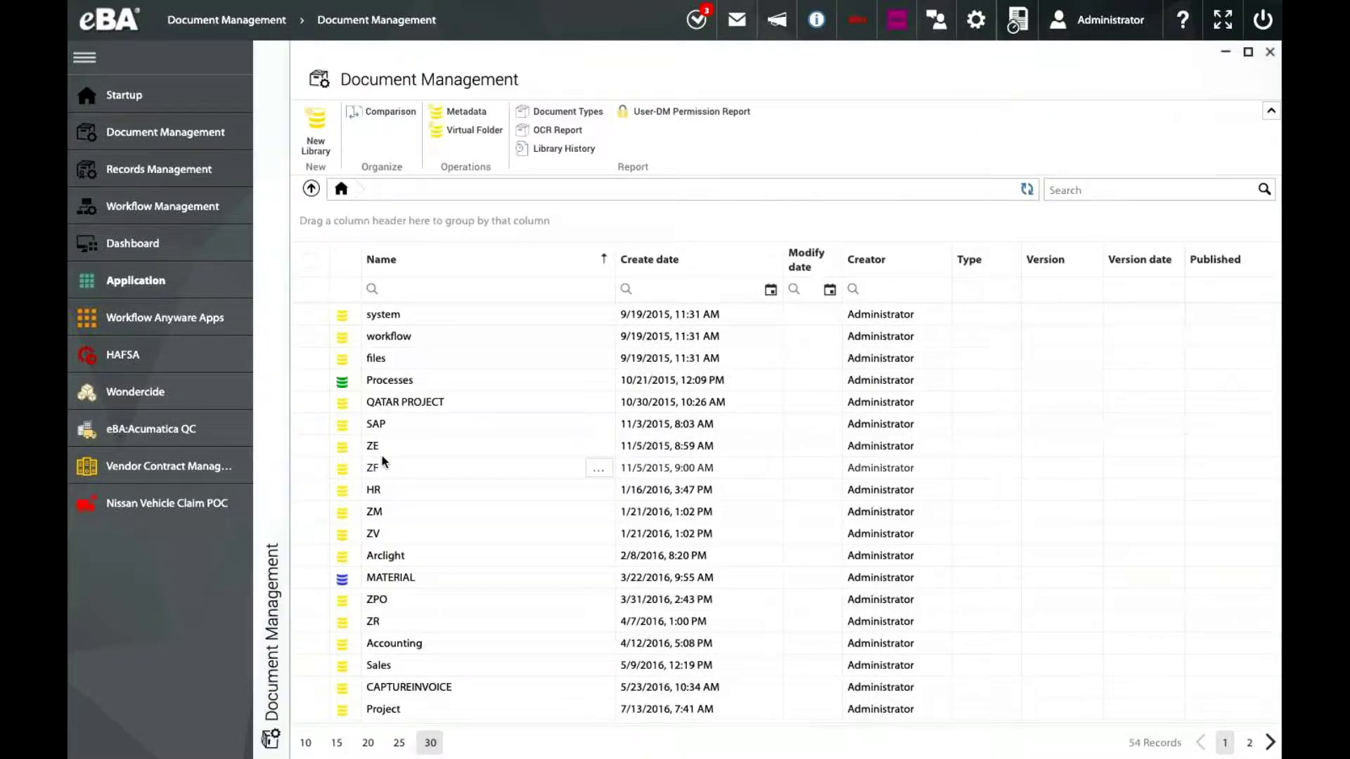
- Open the Demo testing folder inside the files library
left_click(376, 359)
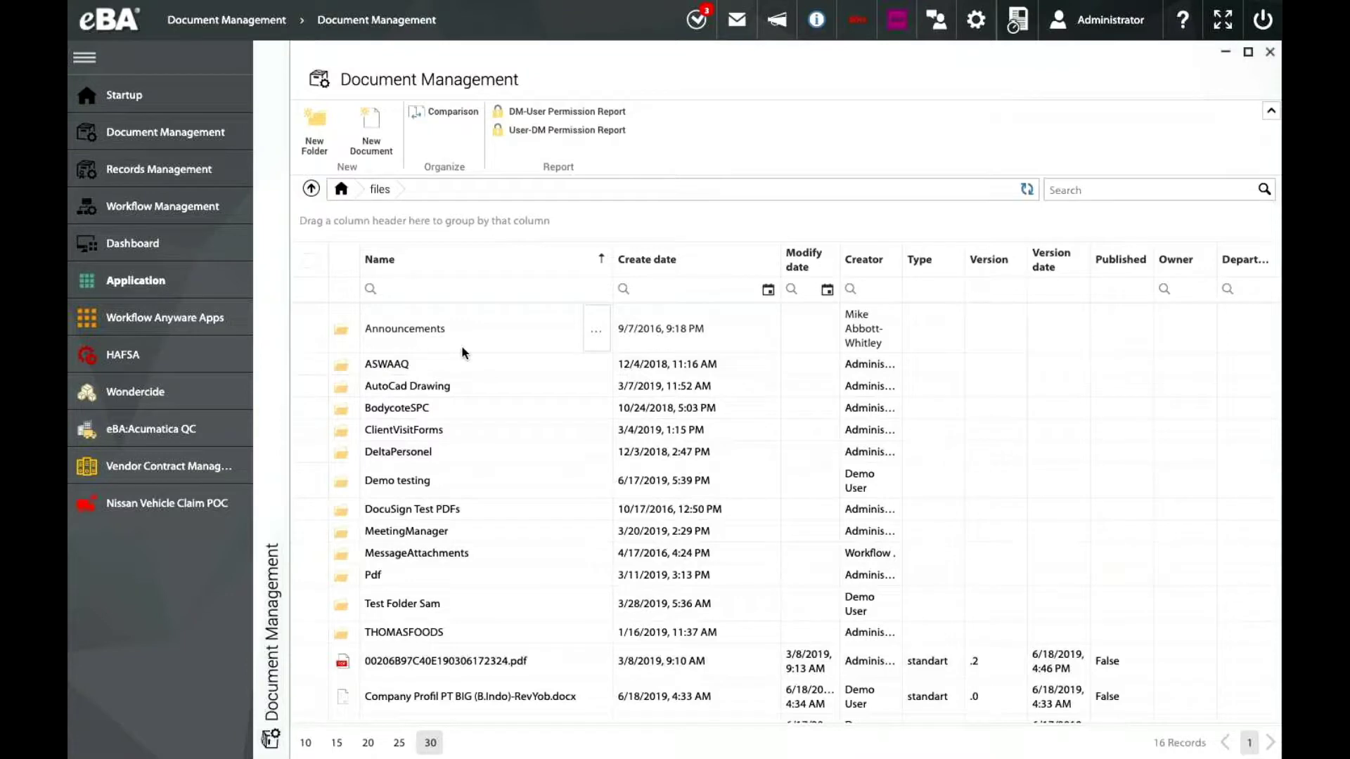
scroll(459, 495, "down", 1)
scroll(458, 495, "up", 1)
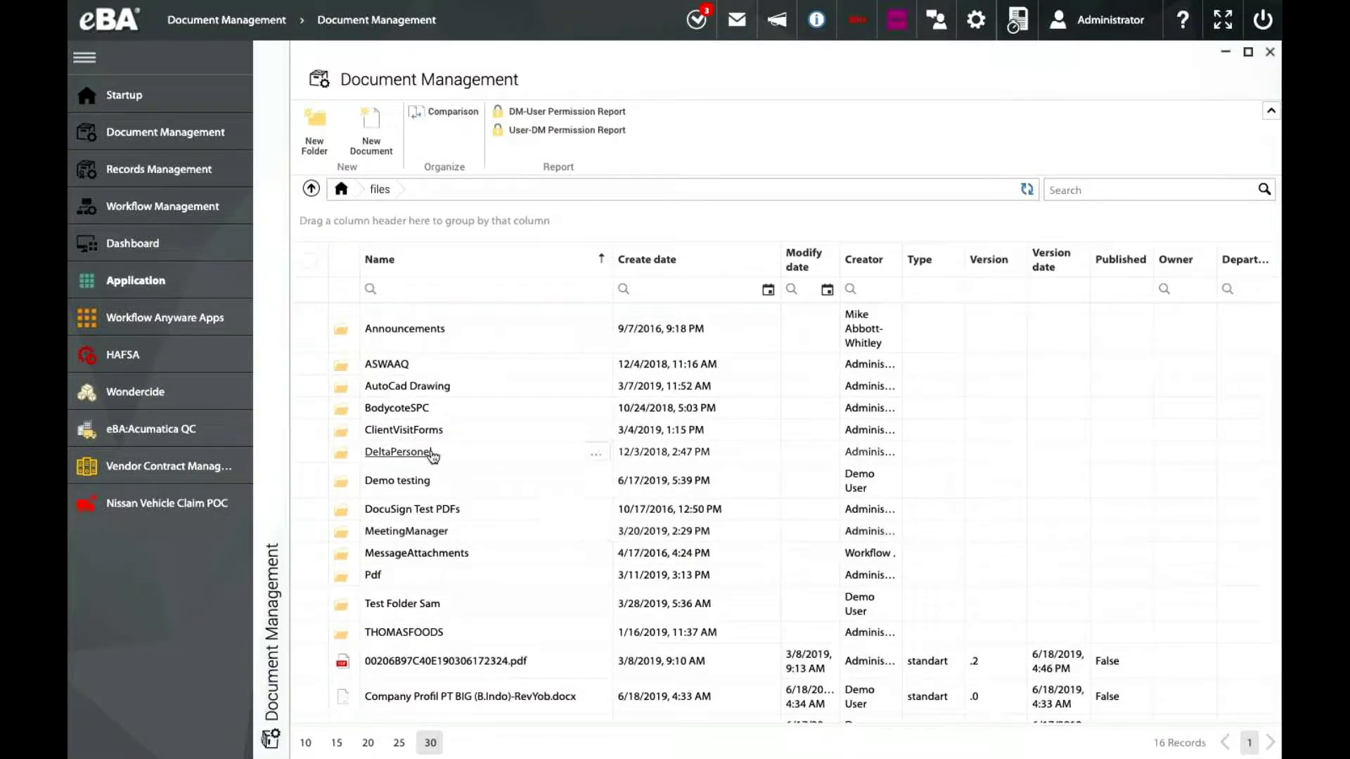
left_click(398, 481)
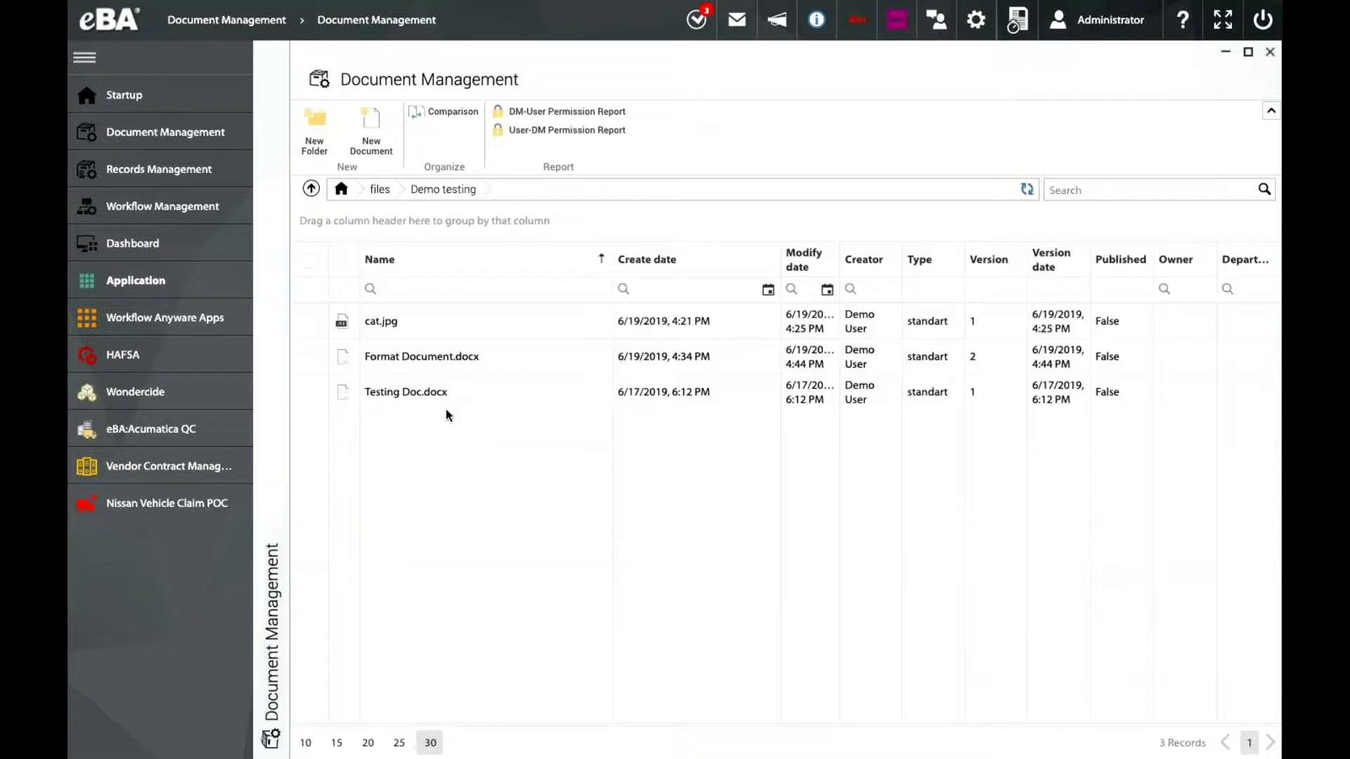
mouse_move(436, 407)
- Select Format Document.docx, view the General section of its properties, and close the properties
mouse_move(301, 365)
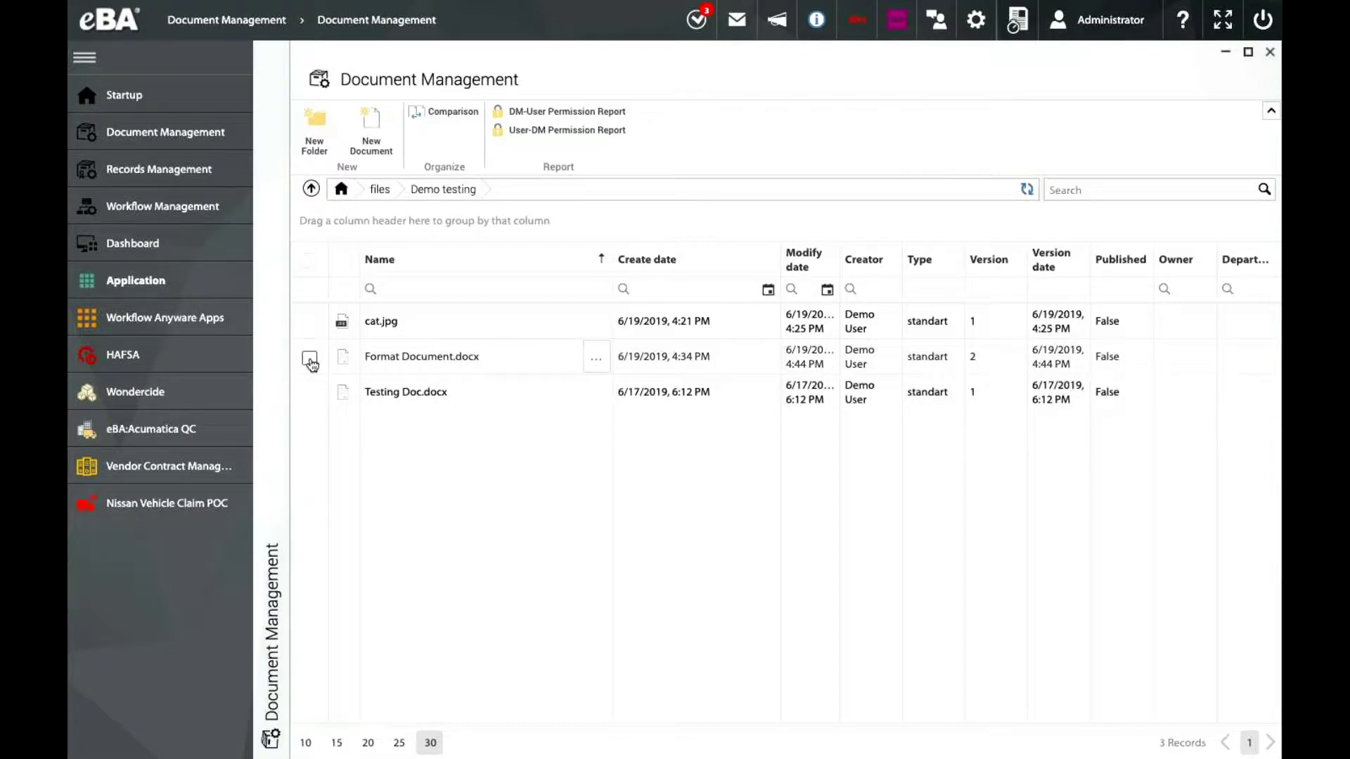
left_click(310, 360)
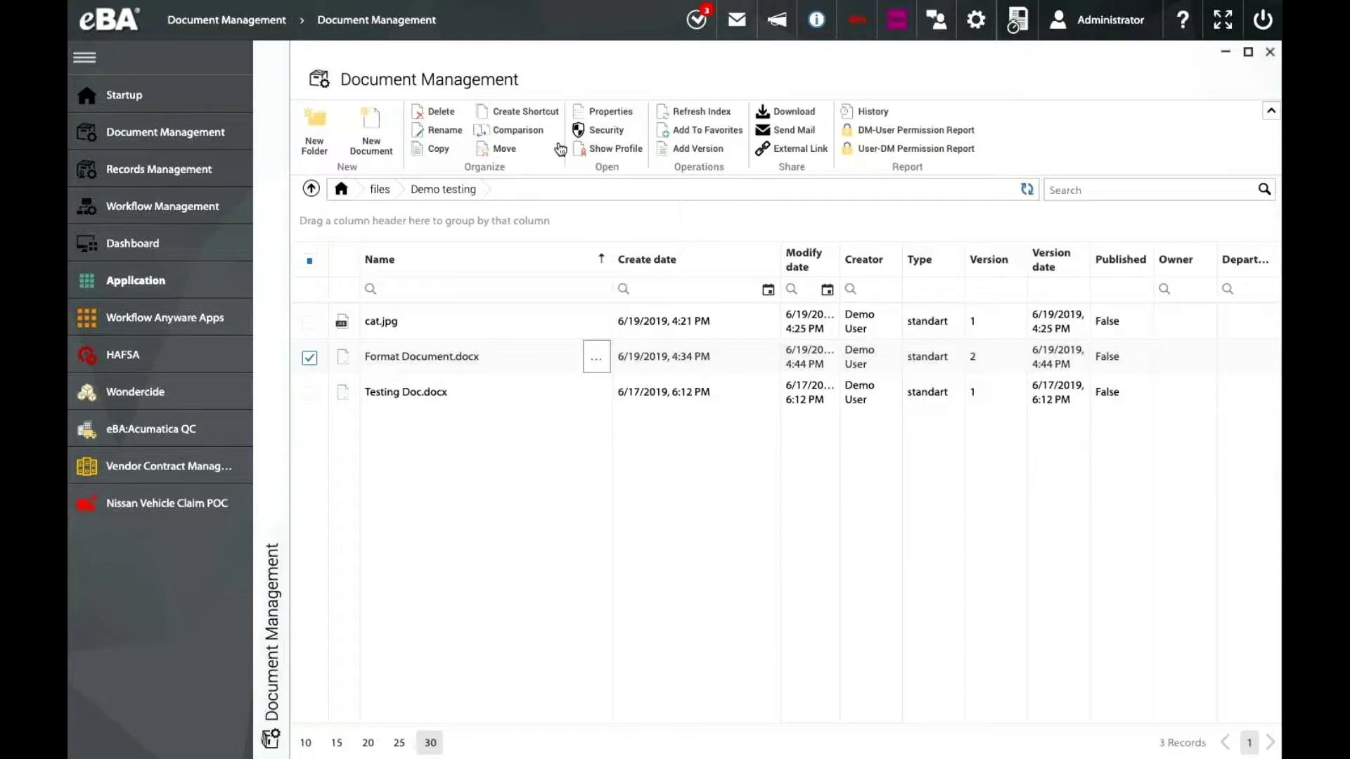
left_click(610, 112)
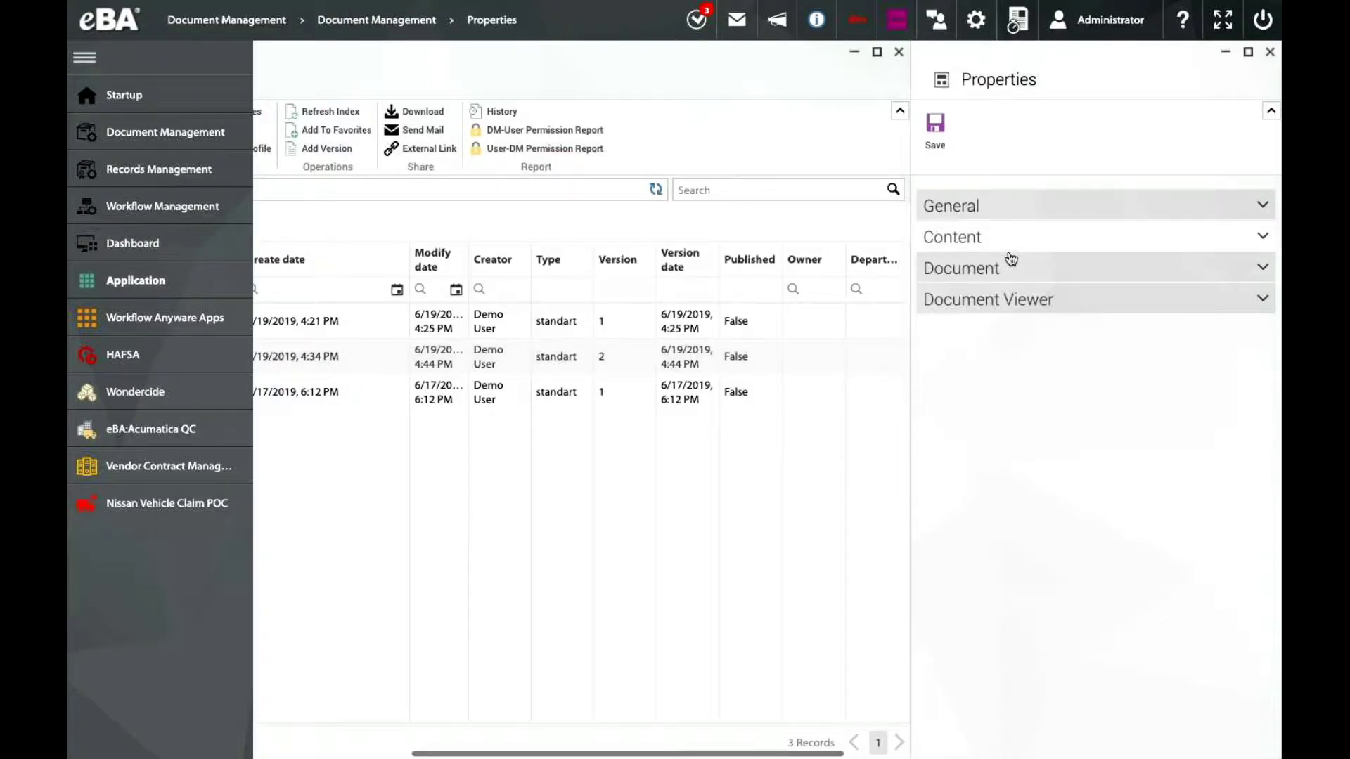
left_click(1009, 211)
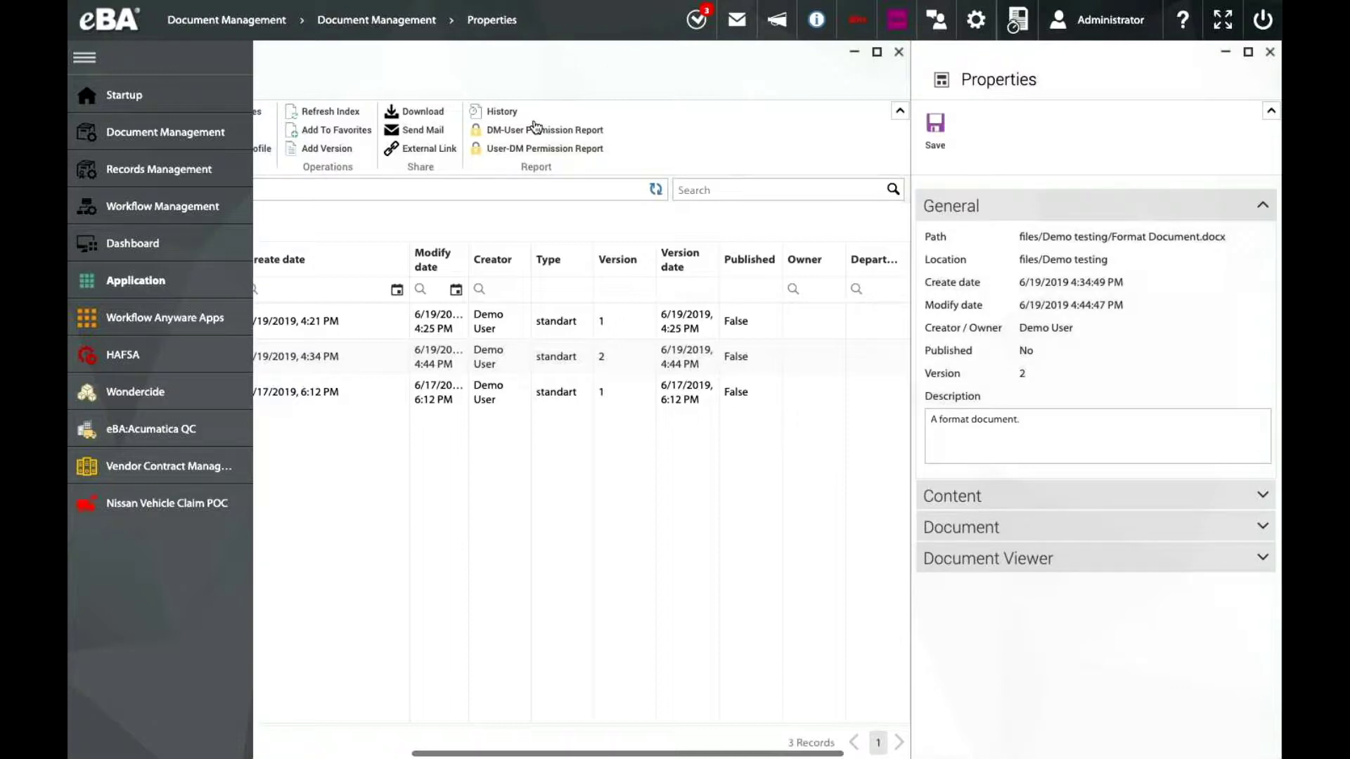
left_click(1270, 51)
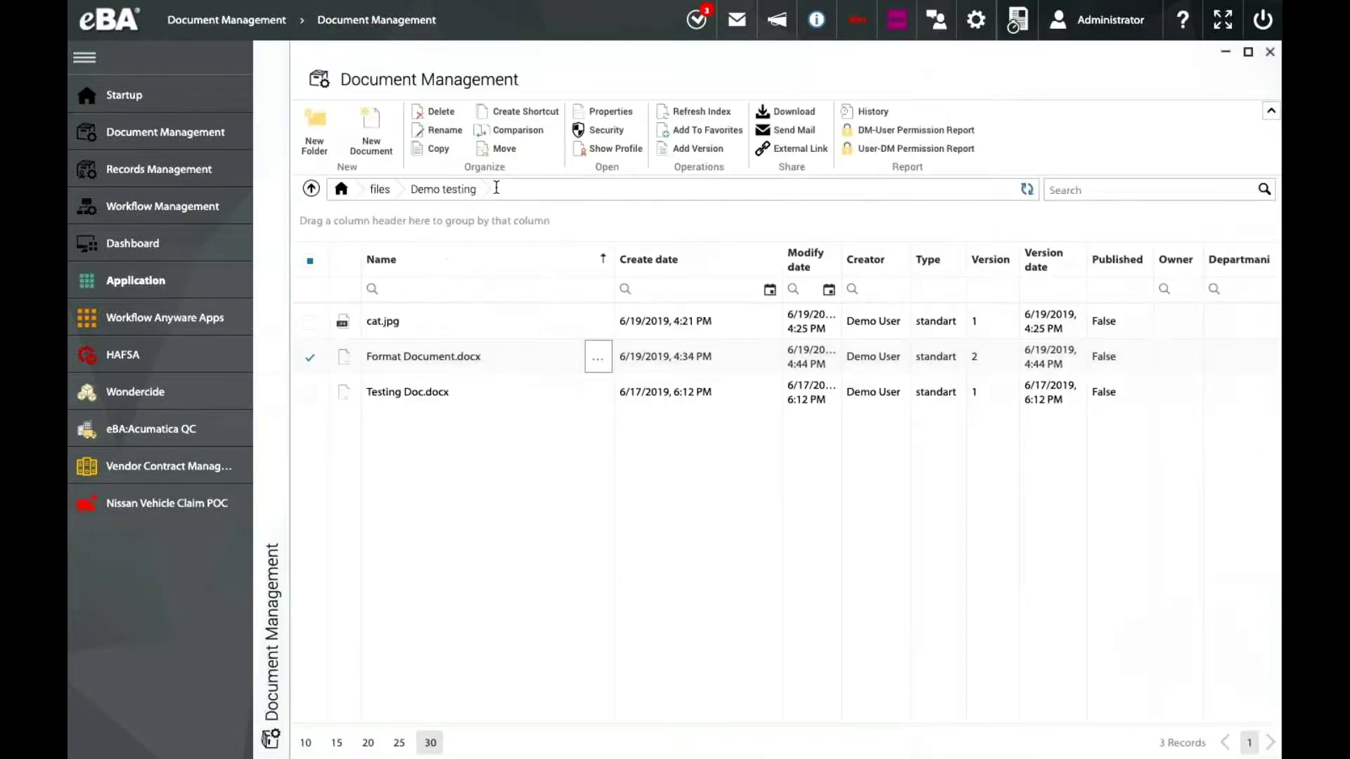
- View the security permissions of Format Document.docx and open the option for adding a Role entry
left_click(607, 131)
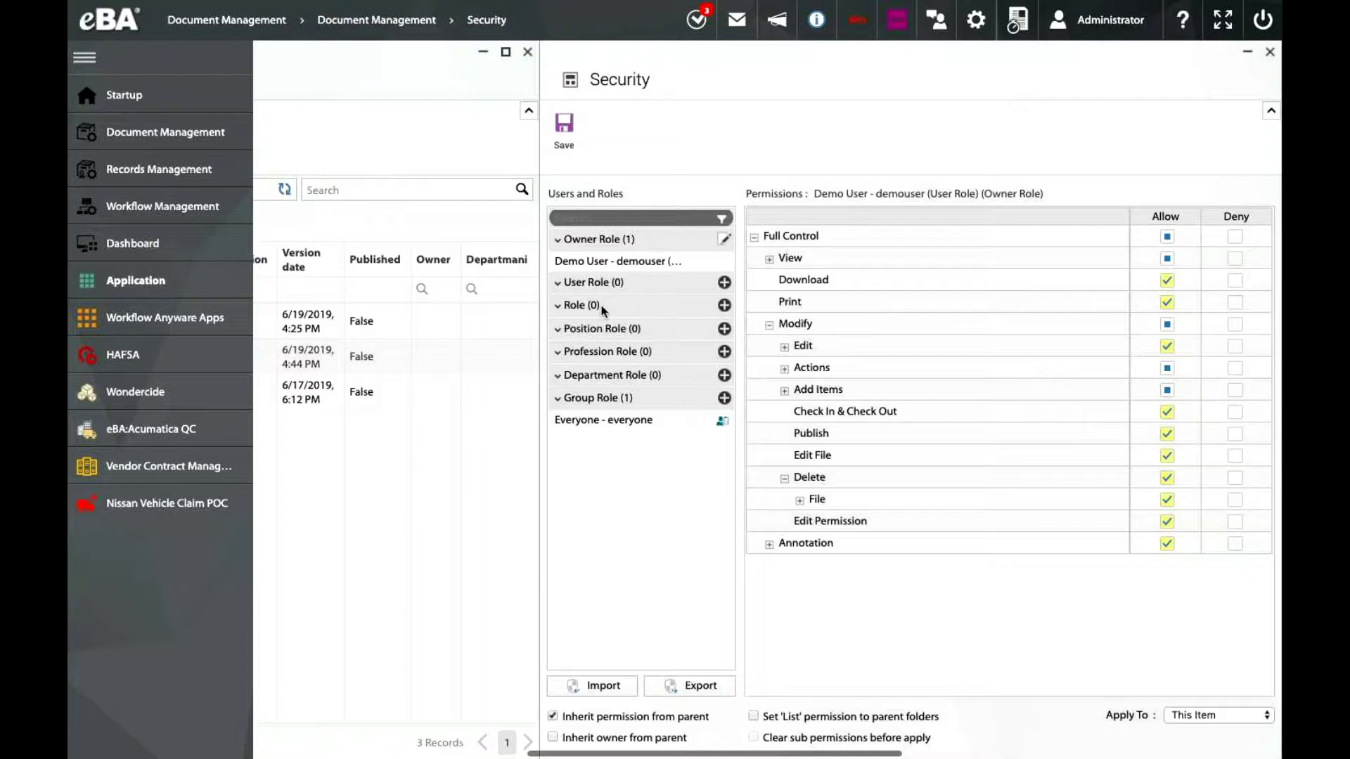
left_click(723, 305)
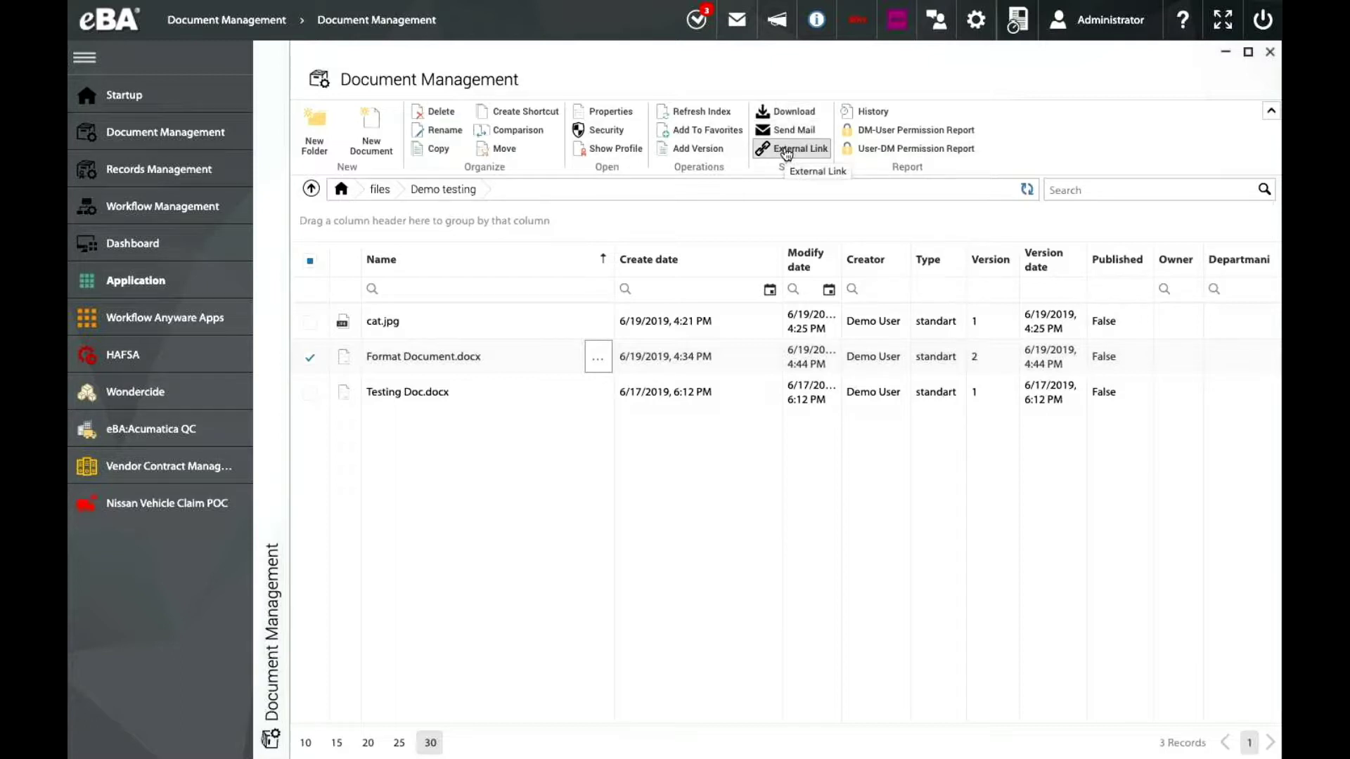
- Review the history of Format Document.docx and close it
left_click(883, 114)
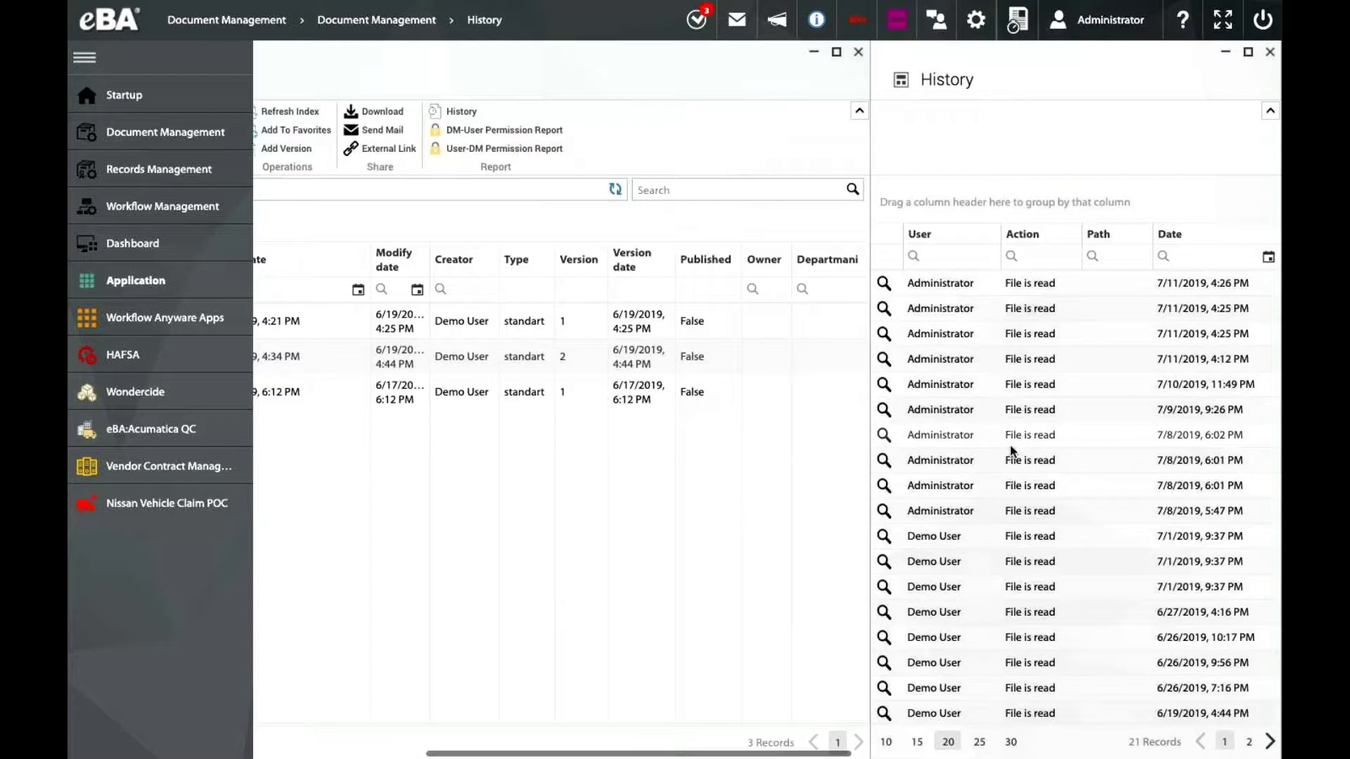
scroll(1013, 452, "down", 1)
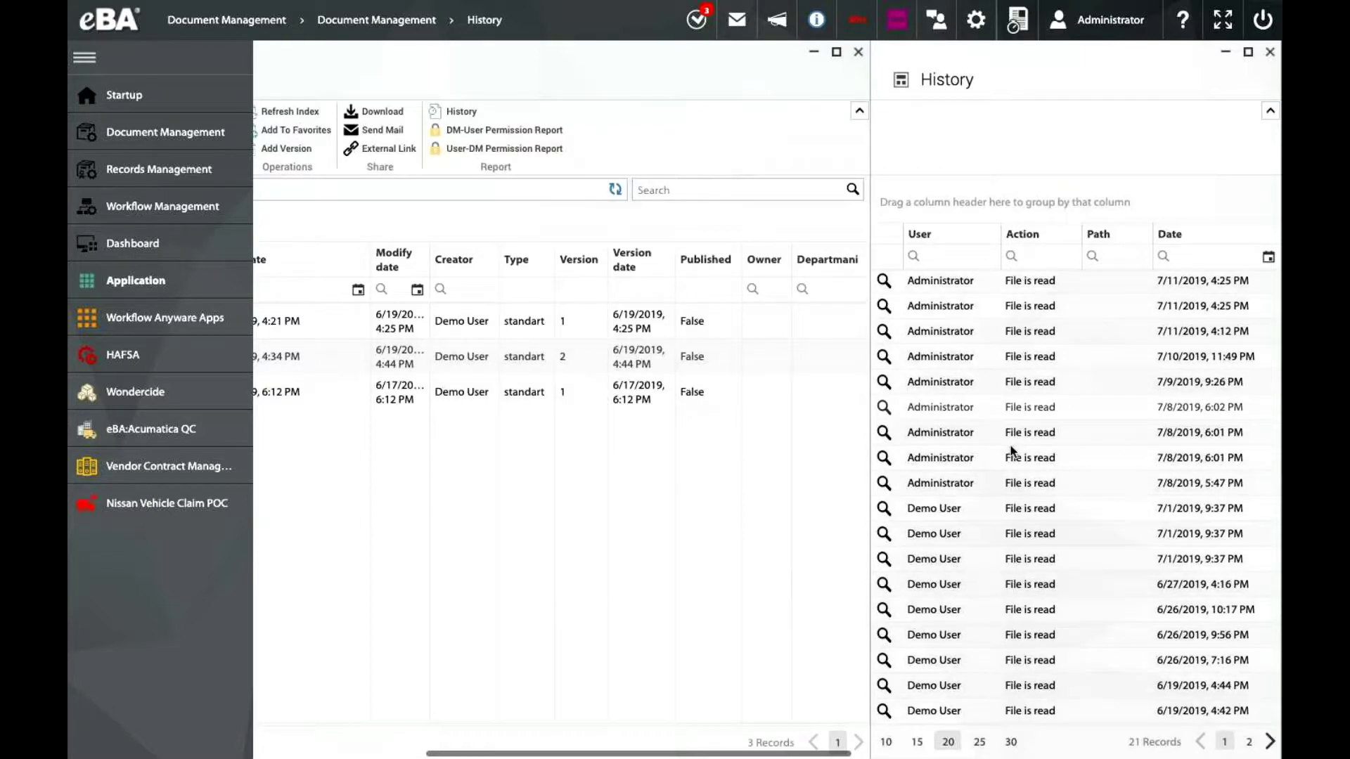
scroll(1012, 451, "down", 1)
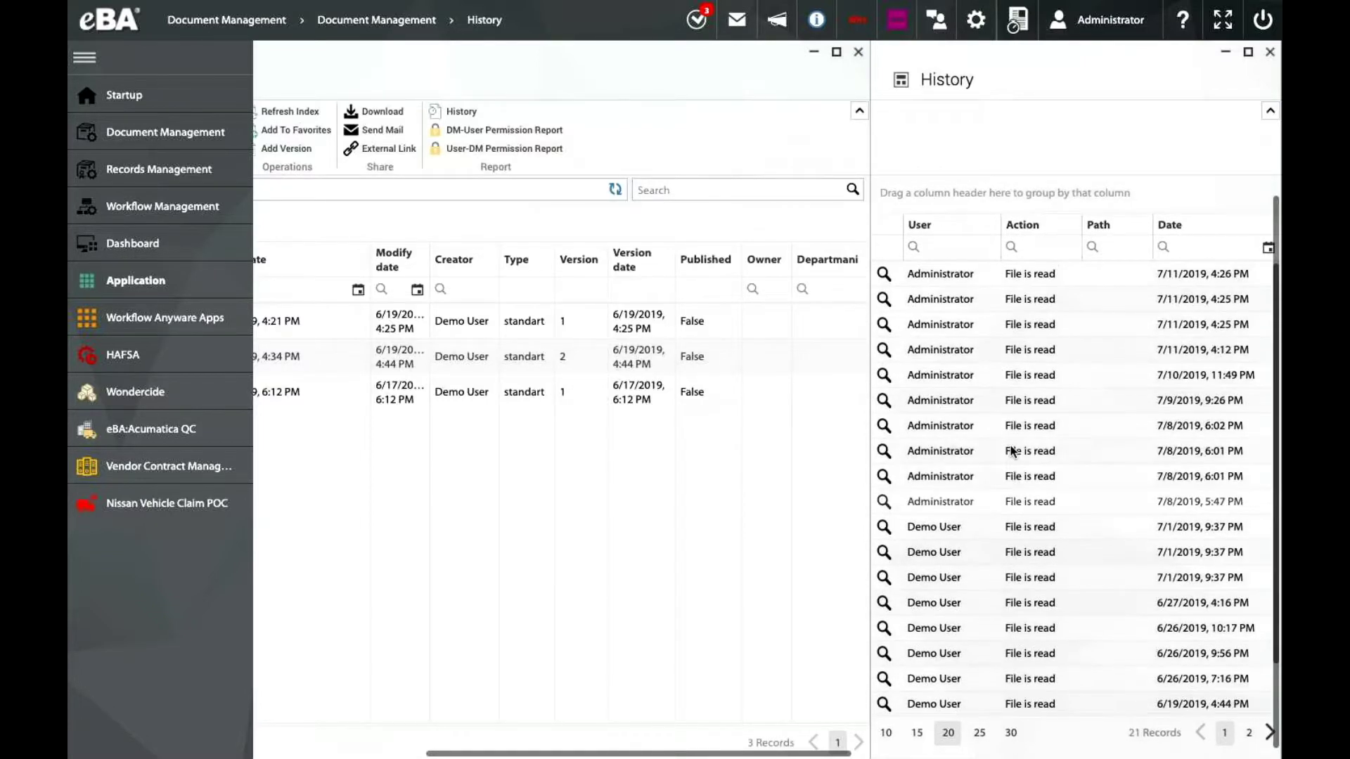
left_click(1270, 51)
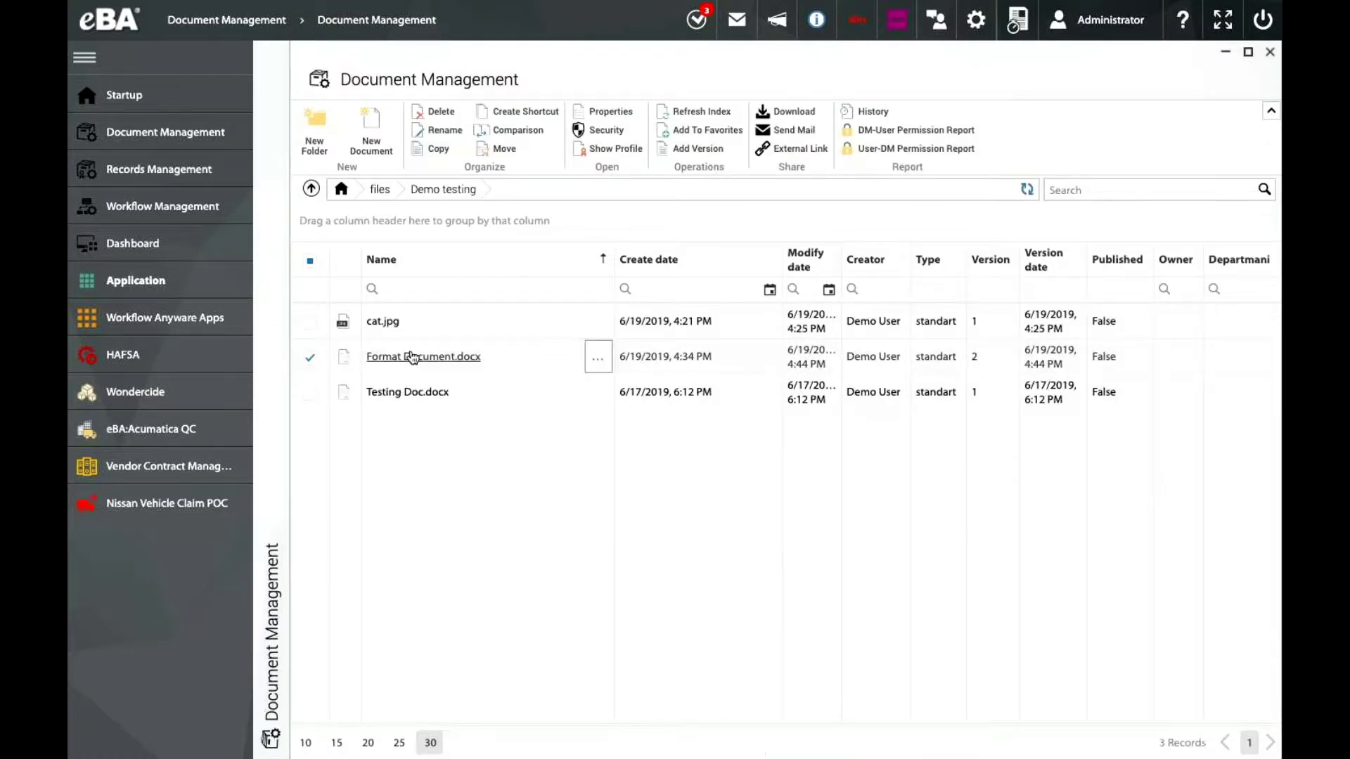
- Open Format Document.docx in the viewer and enlarge its content
left_click(433, 360)
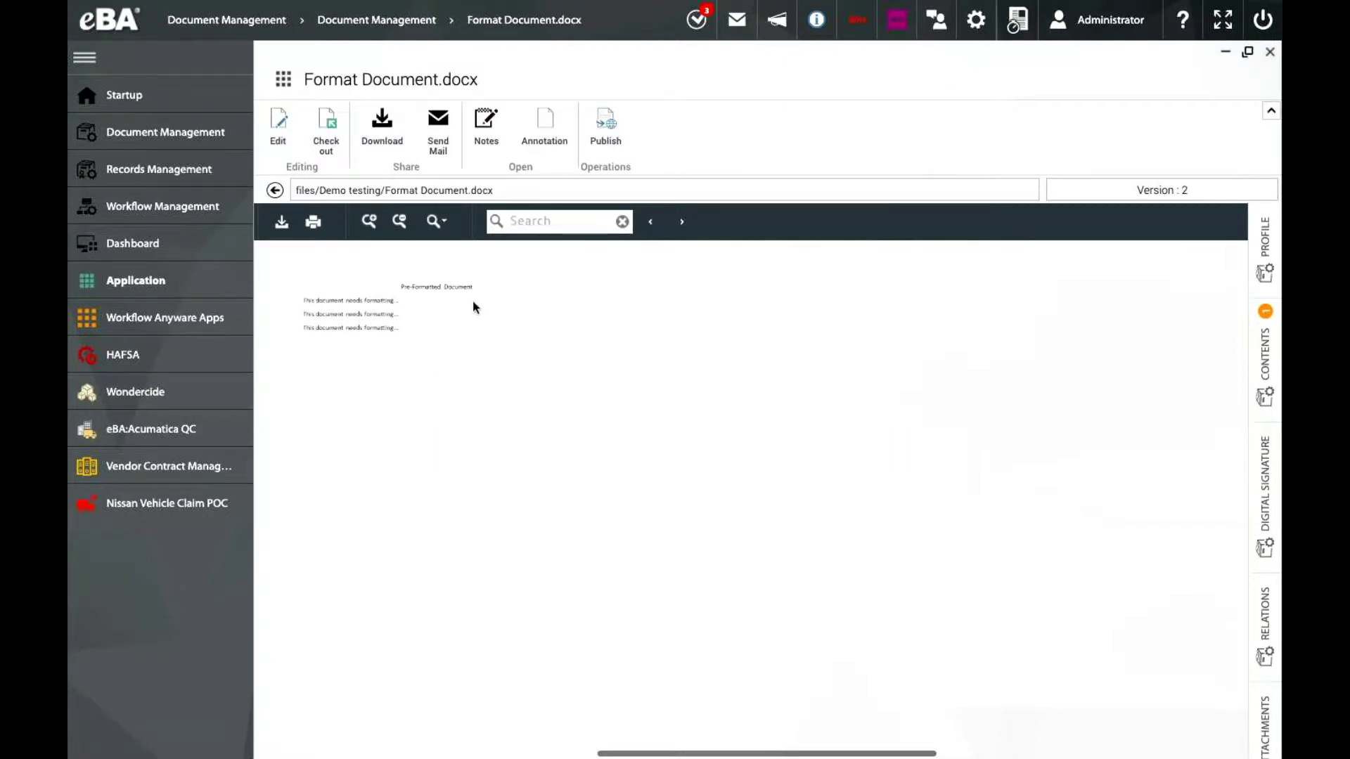
left_click(367, 222)
left_click(368, 222)
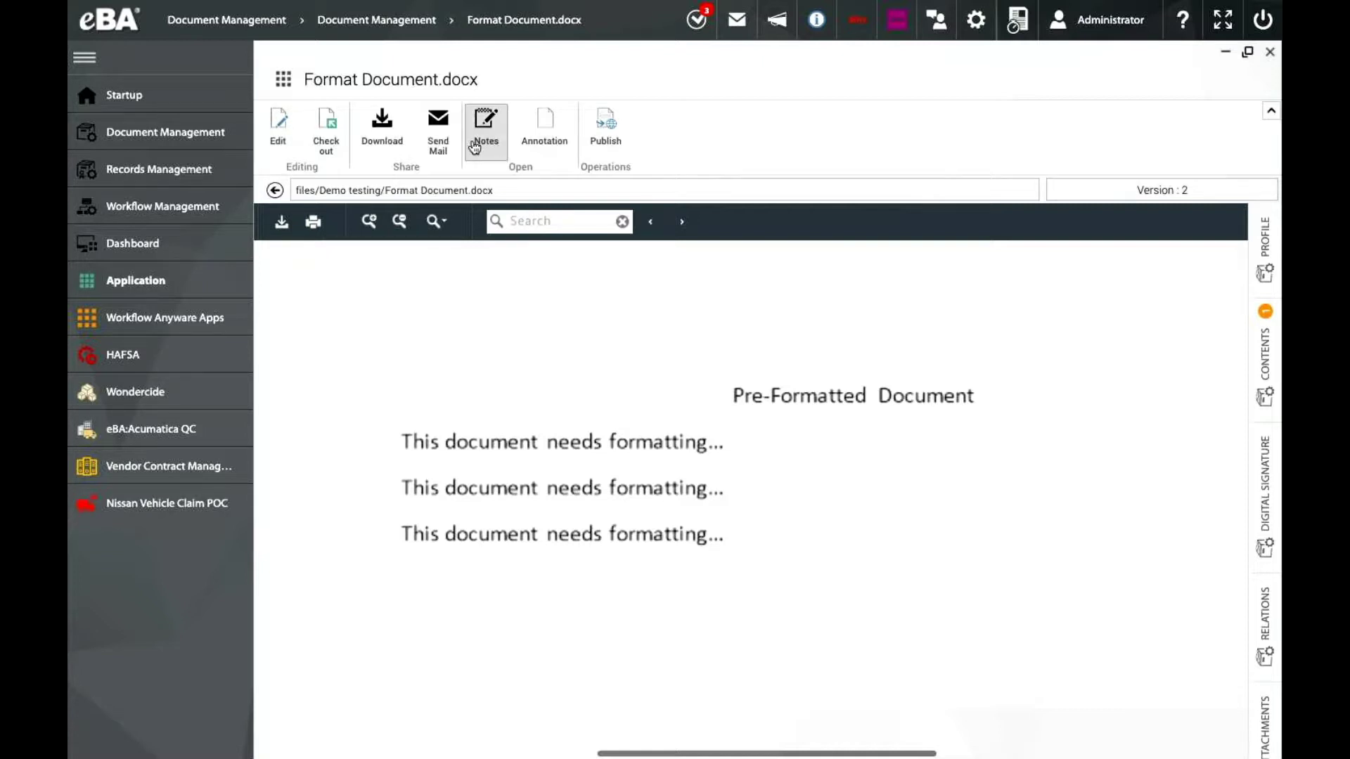
- Start a comparison from the document's version list and choose Format Document.docx from files/Demo testing as the first document
left_click(1095, 201)
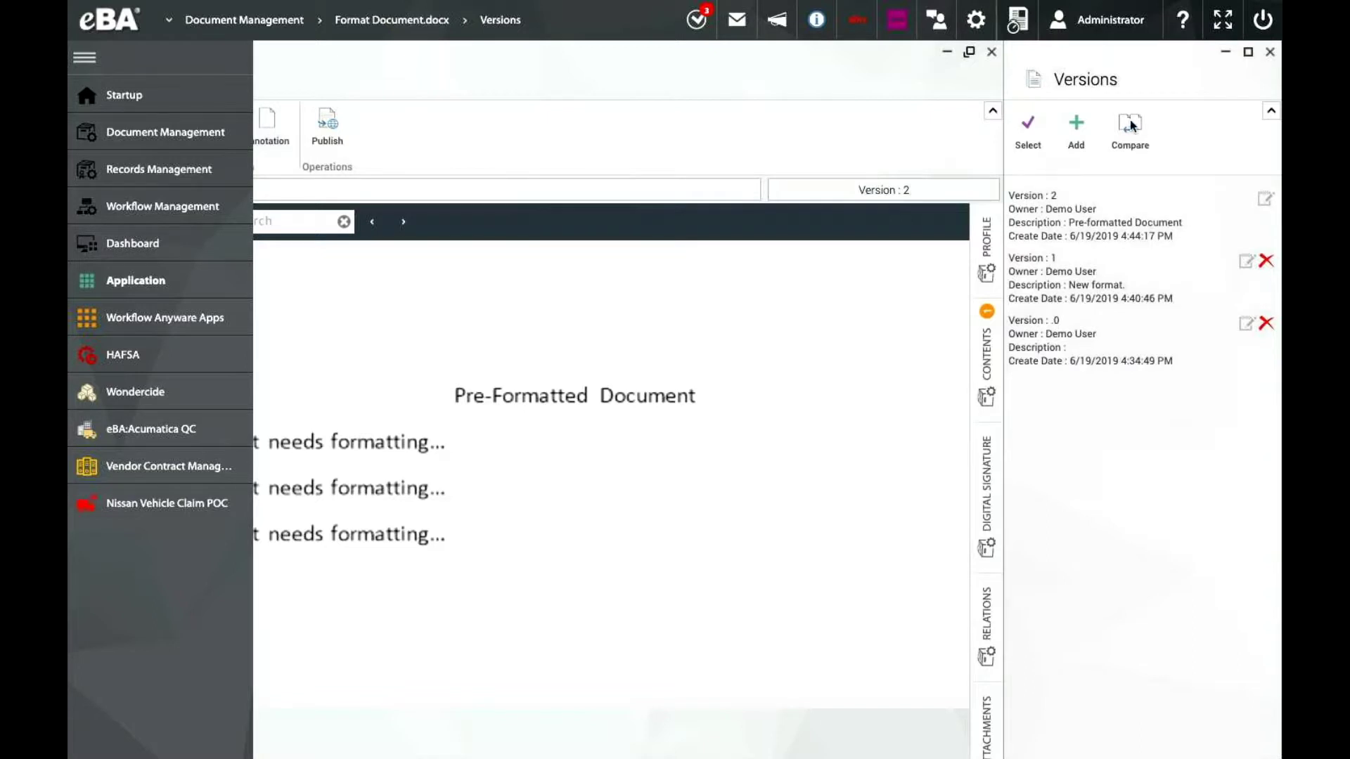
left_click(1129, 141)
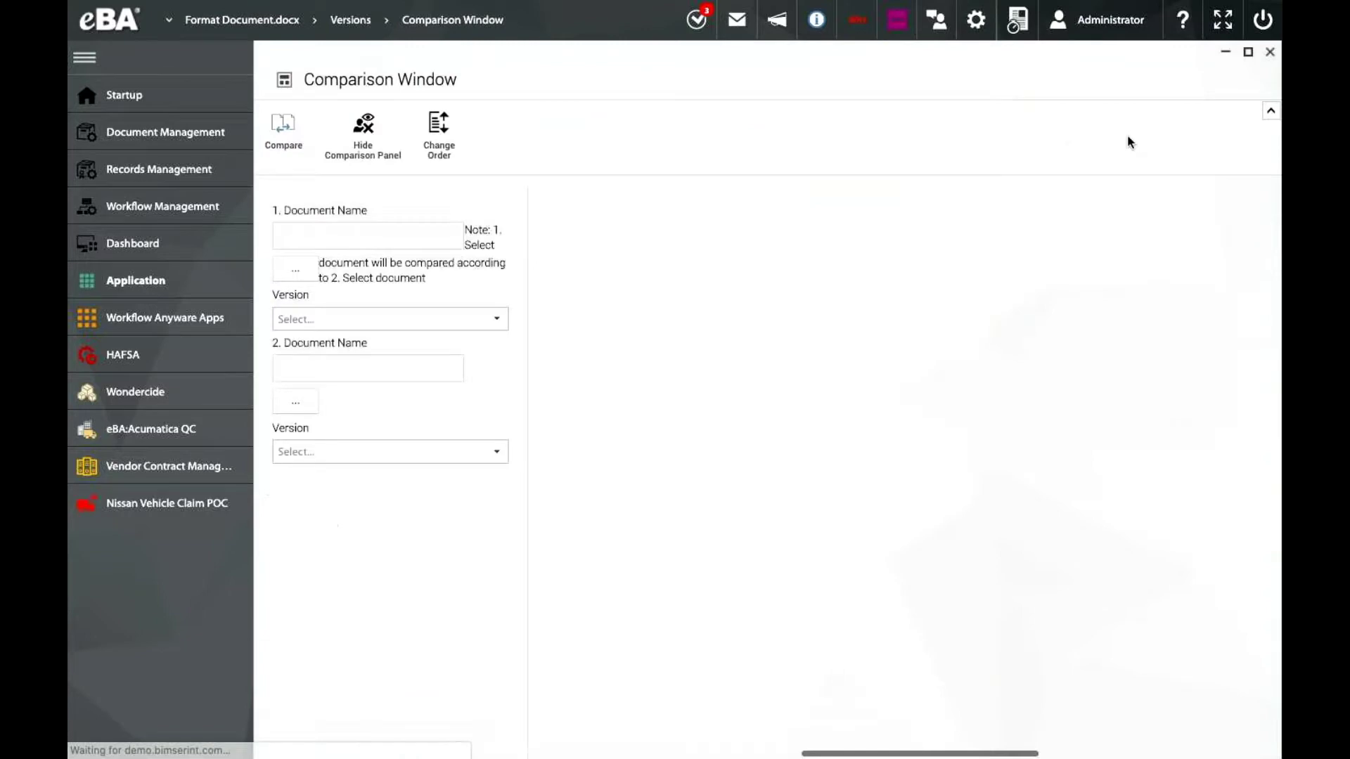
left_click(296, 275)
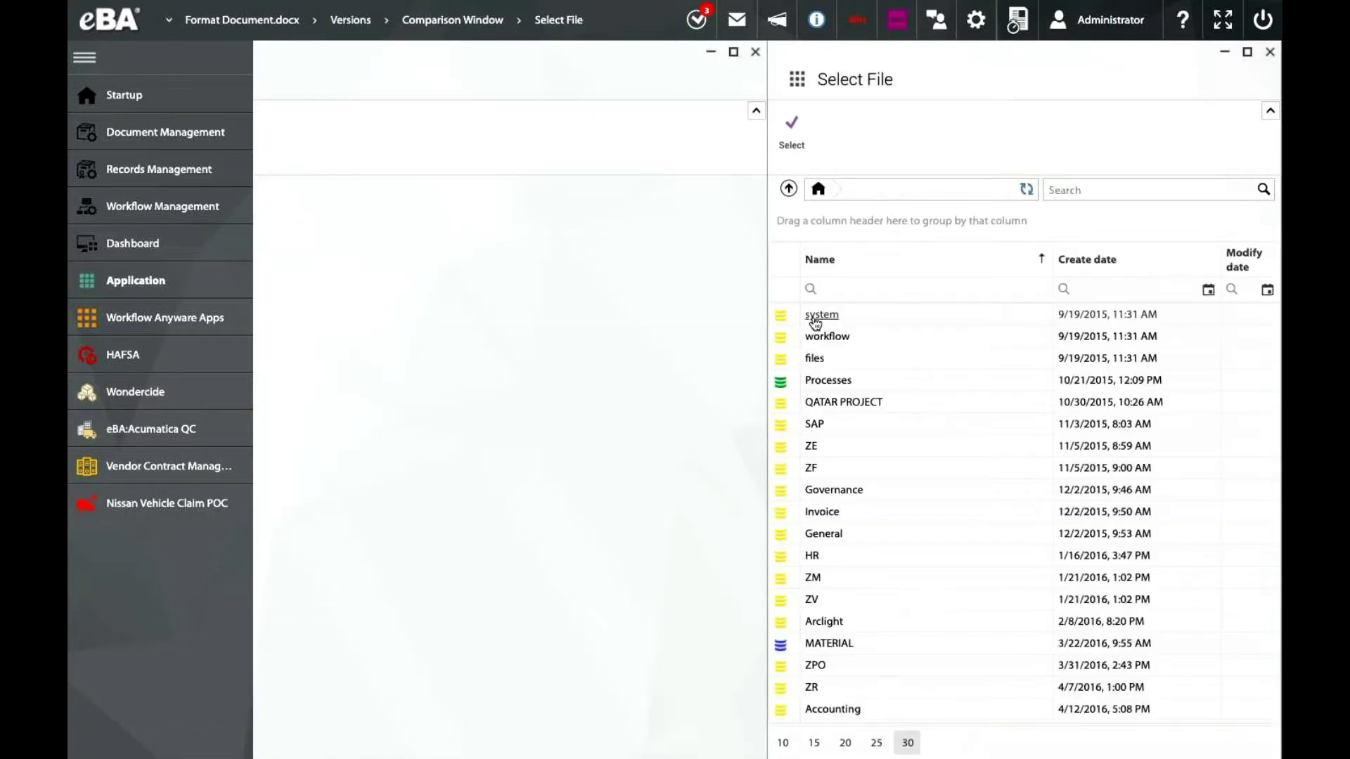
left_click(813, 359)
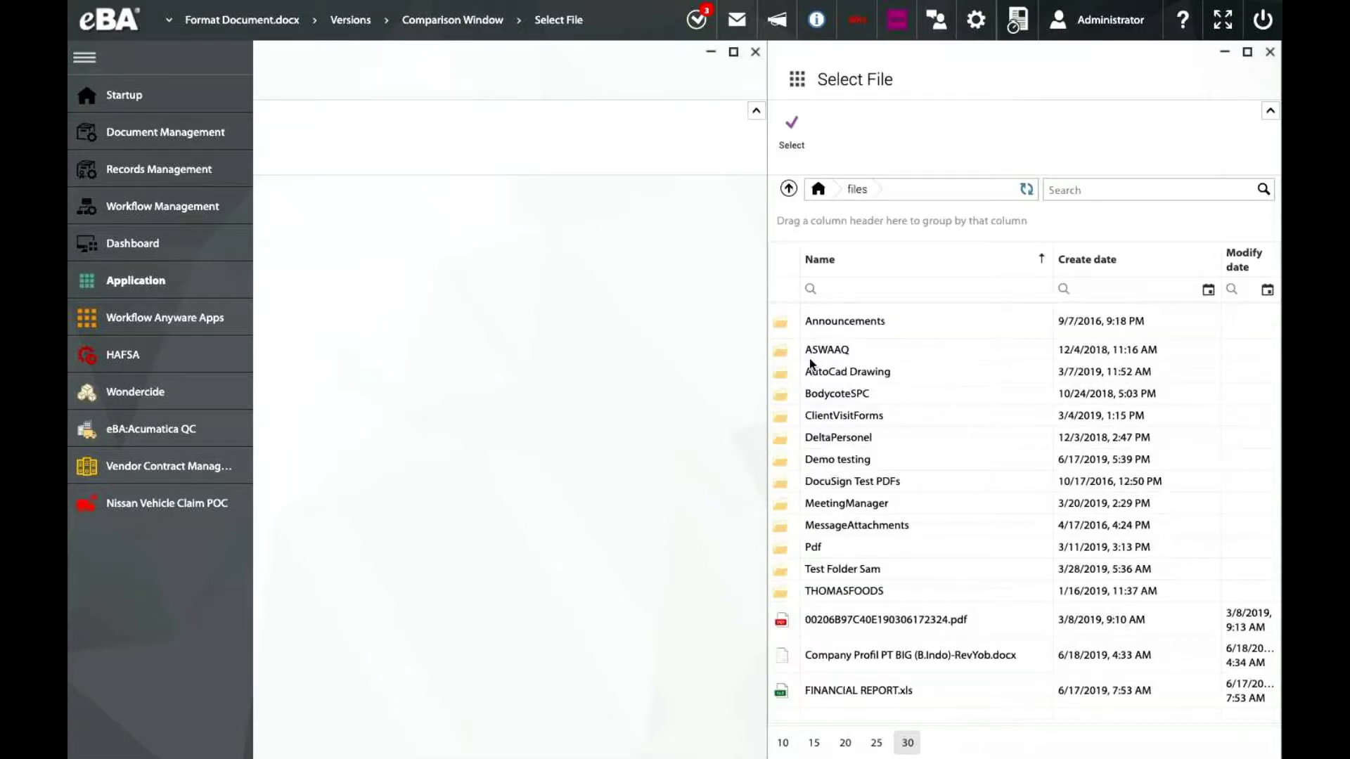
left_click(848, 457)
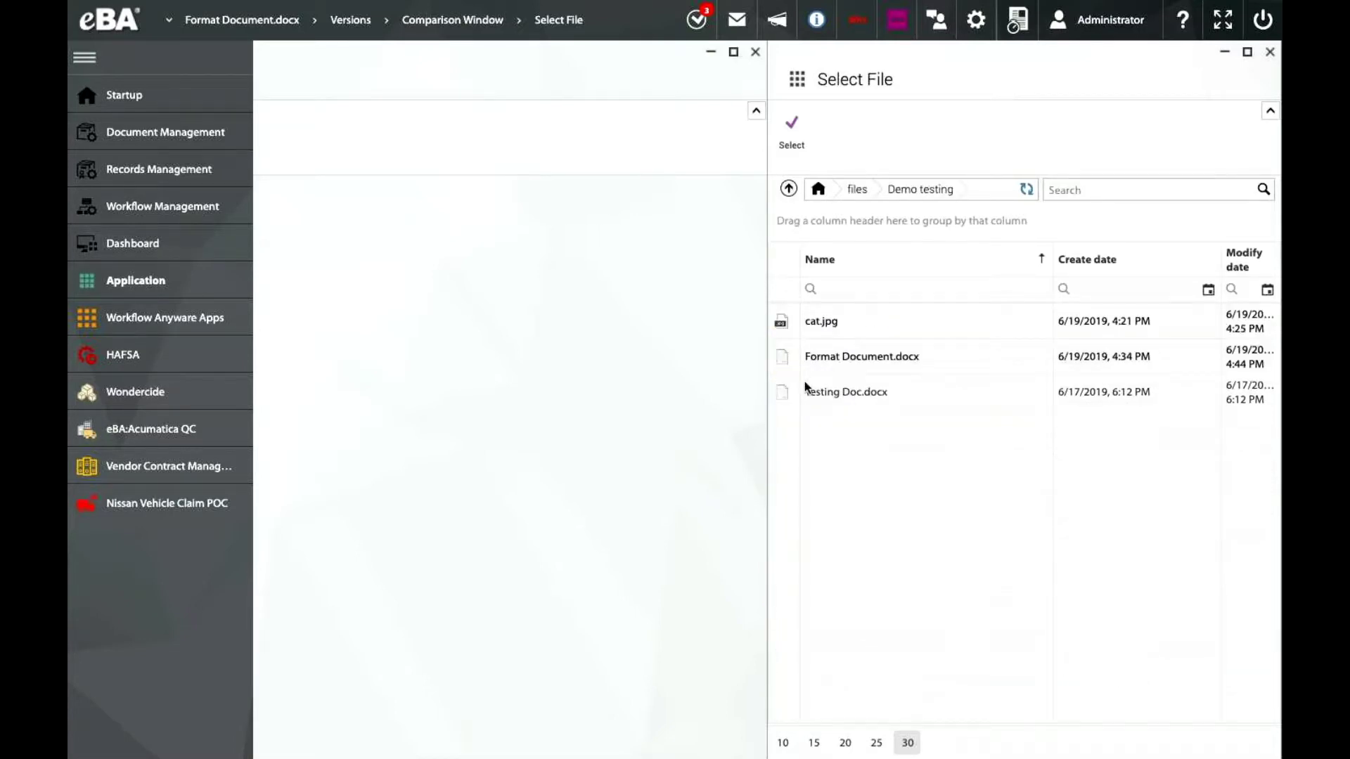
left_click(837, 357)
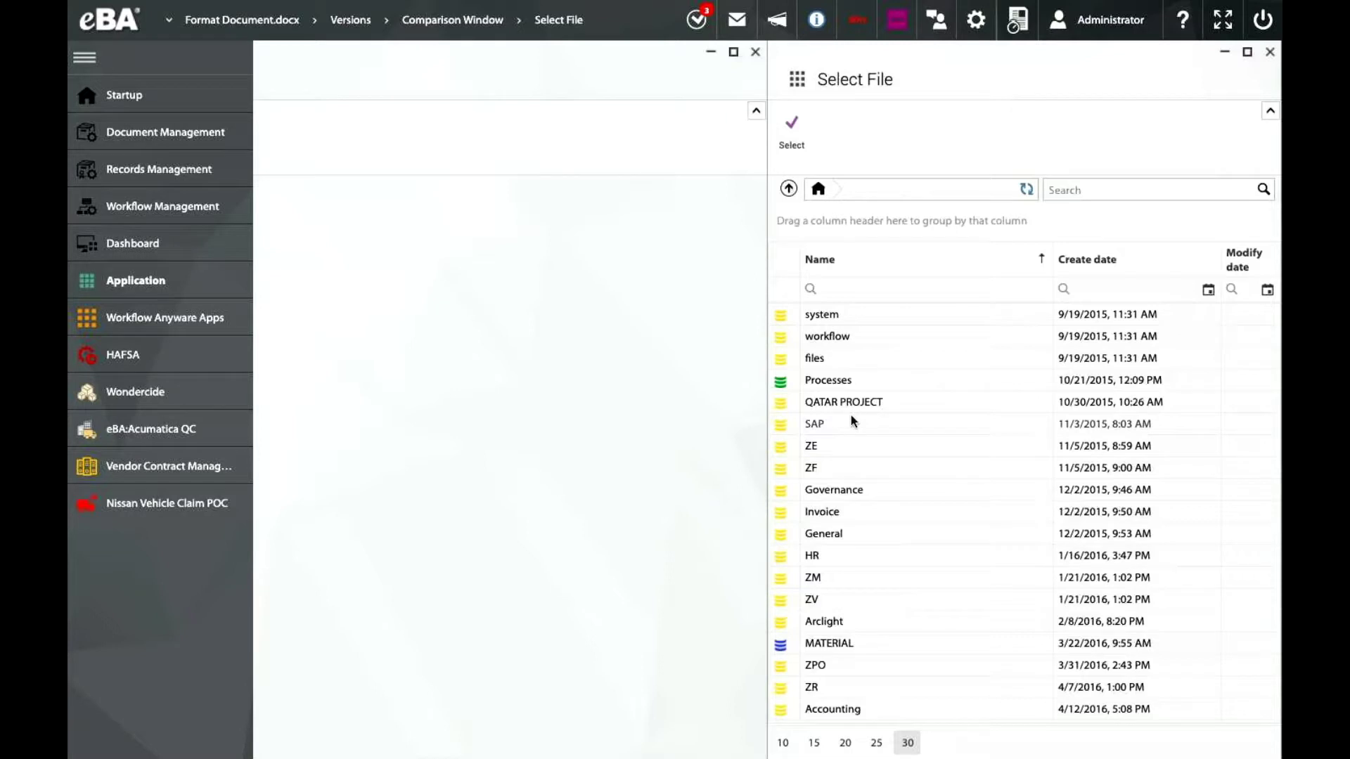
- Choose Testing Doc.docx from files/Demo testing as the second document of the comparison
double_click(814, 359)
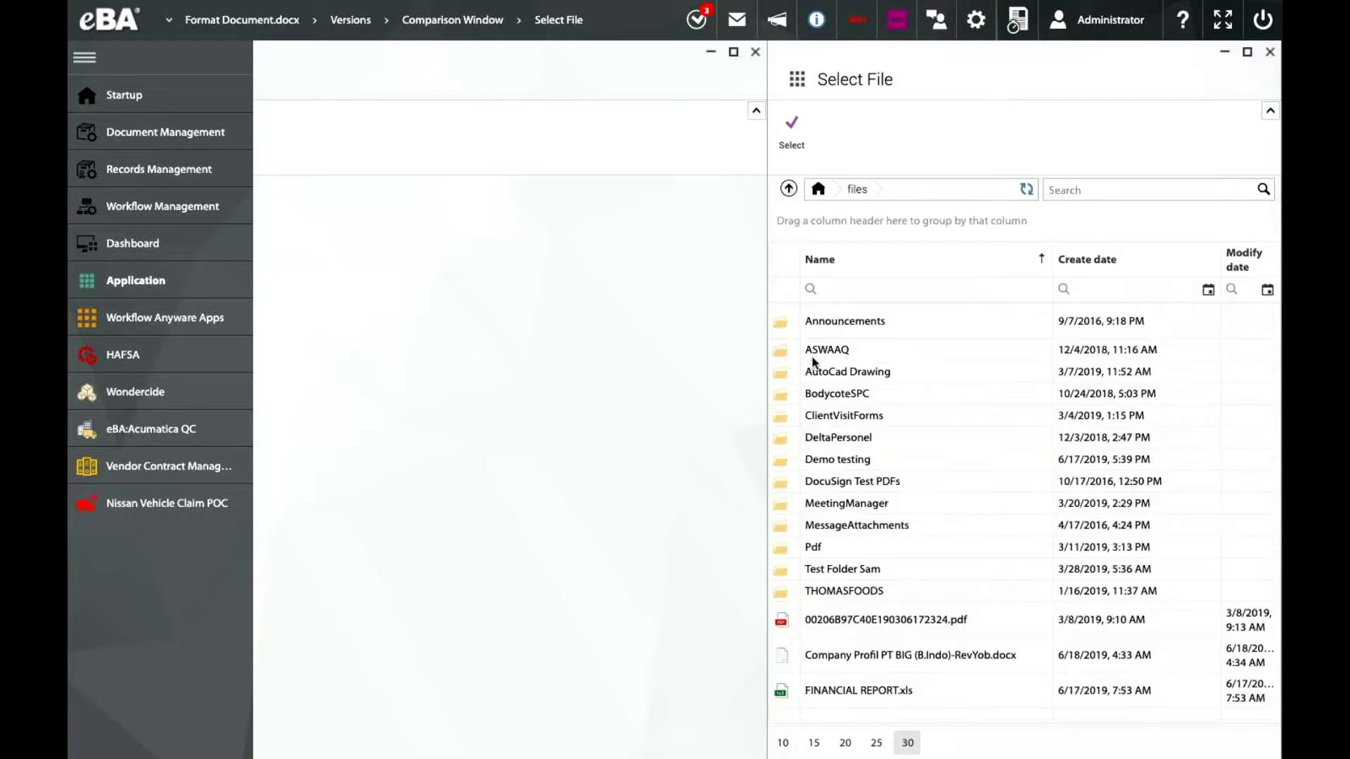
double_click(836, 461)
left_click(848, 397)
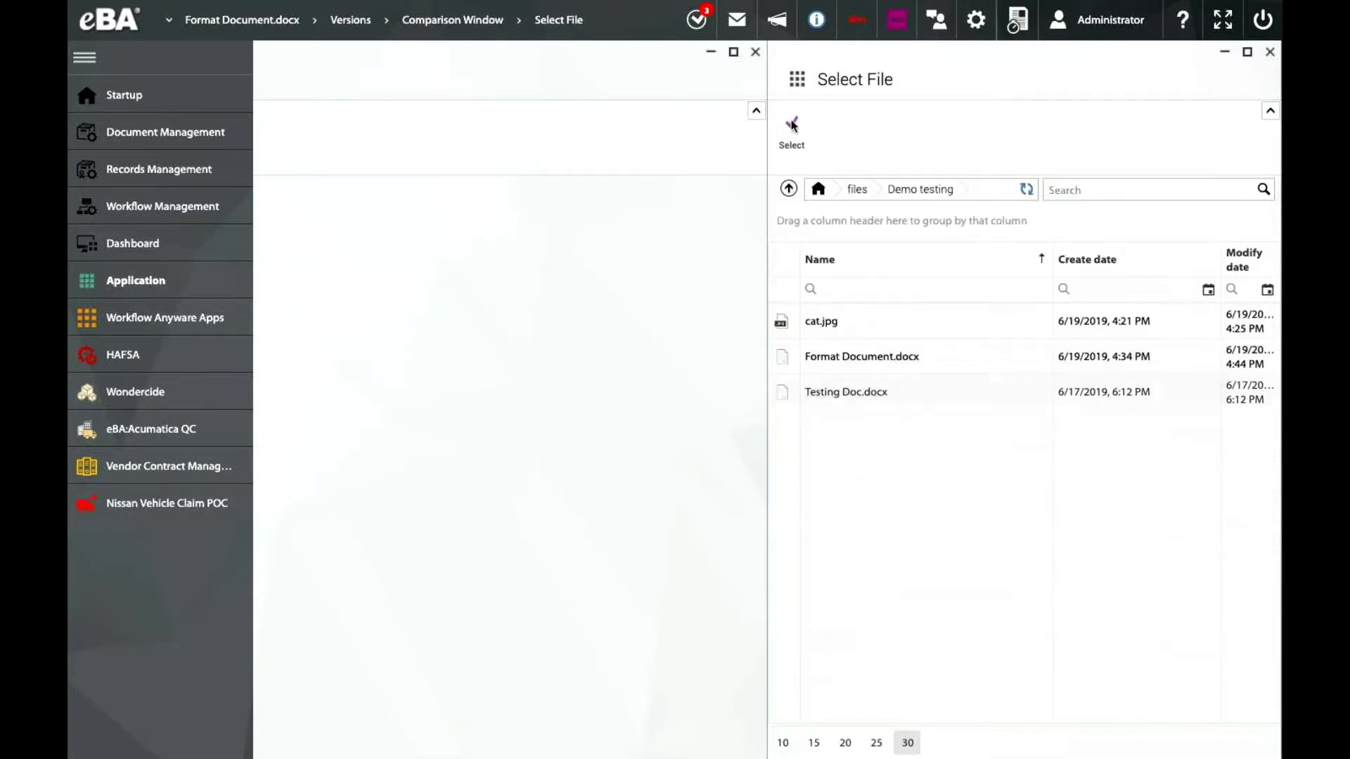
left_click(792, 133)
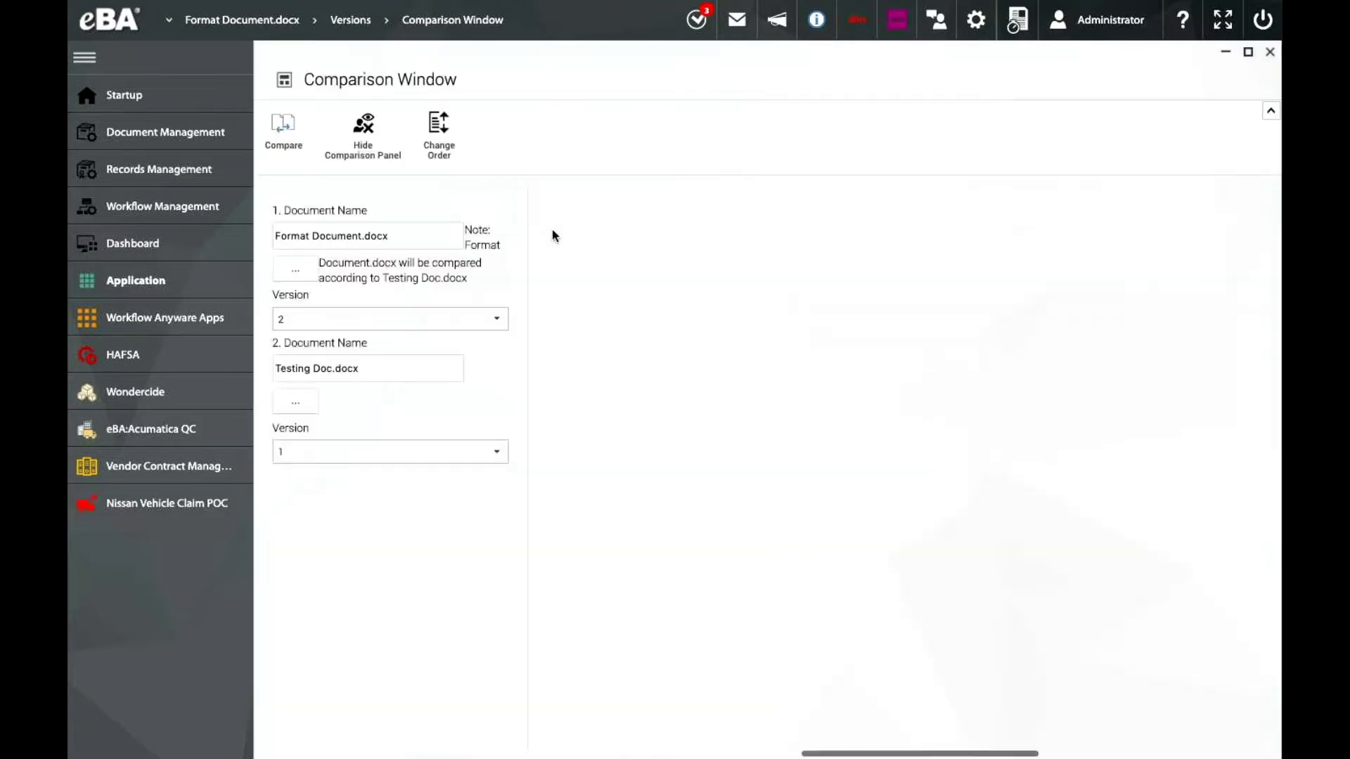
- Run the comparison of Format Document.docx with Testing Doc.docx, review both result pages, and close the comparison and document windows
left_click(281, 132)
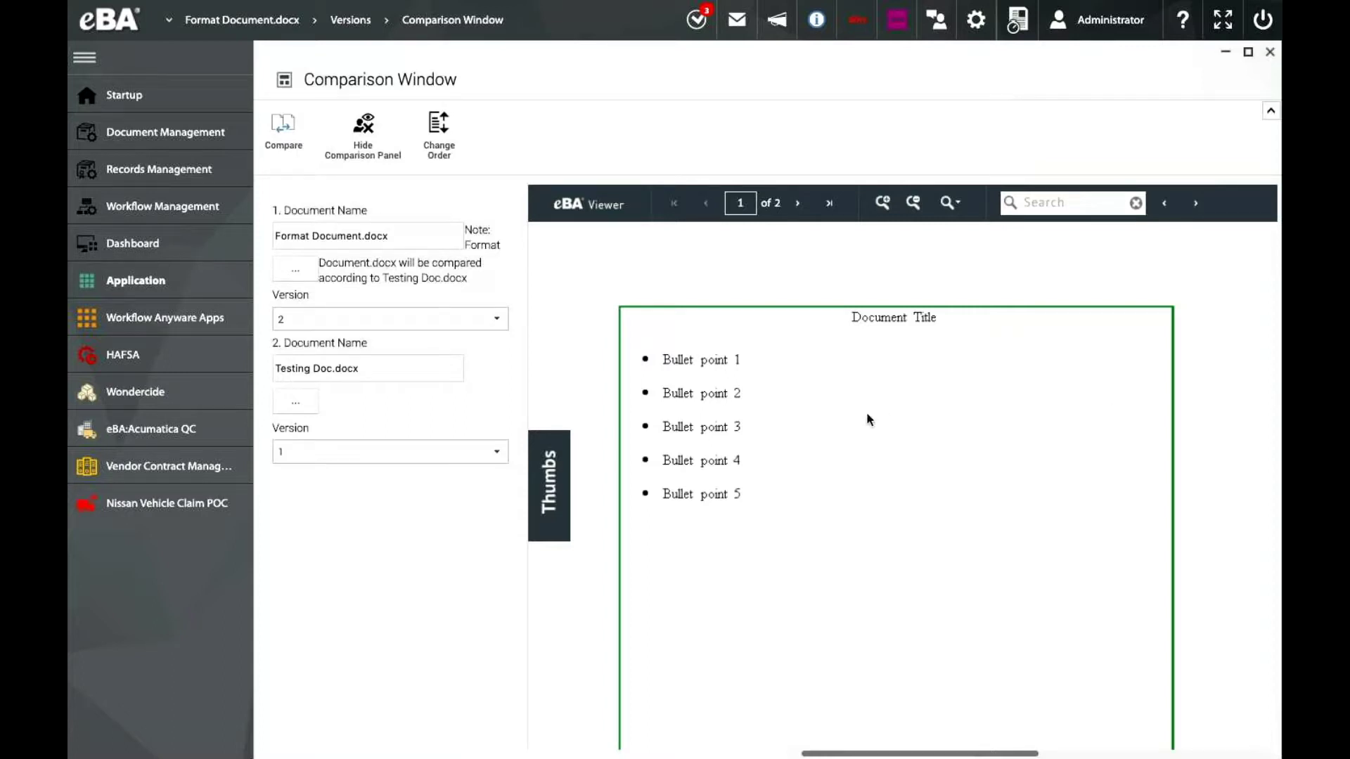
scroll(971, 438, "down", 1)
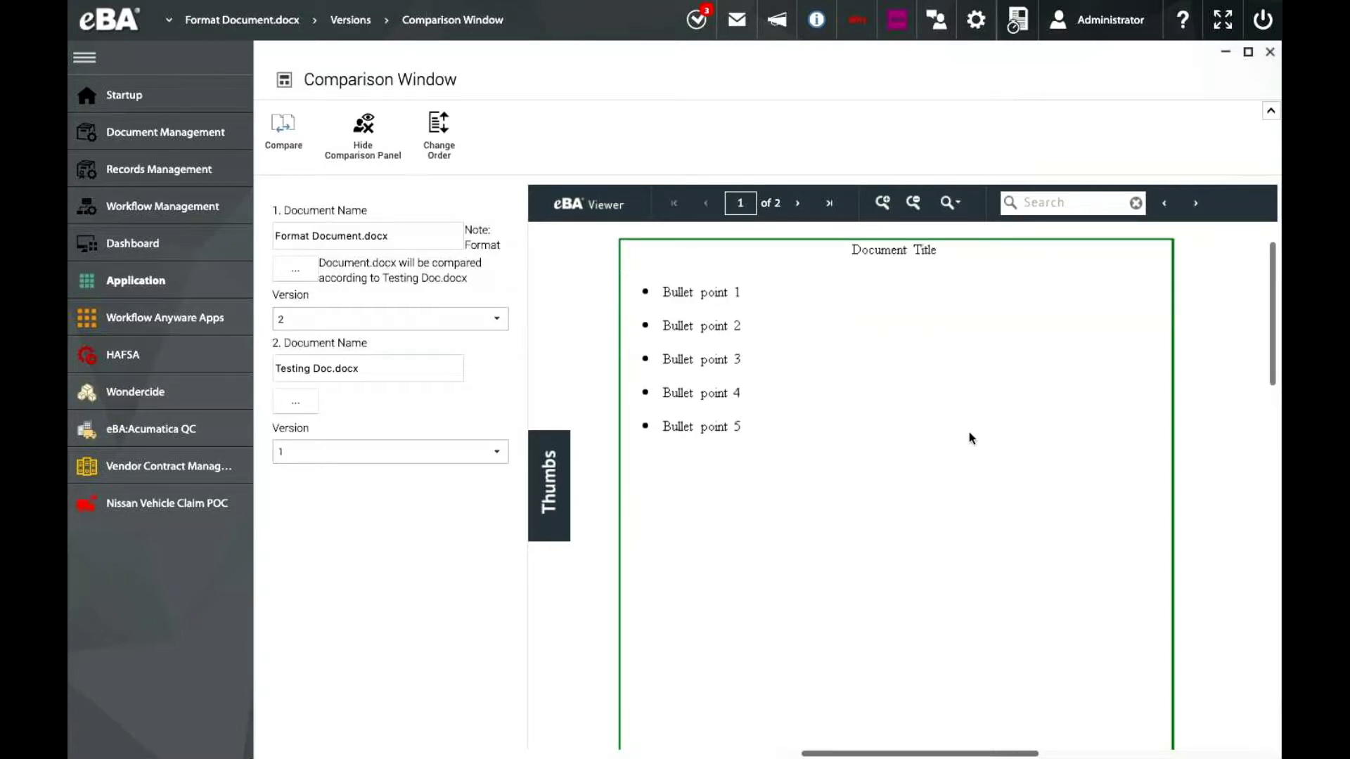
scroll(852, 437, "down", 5)
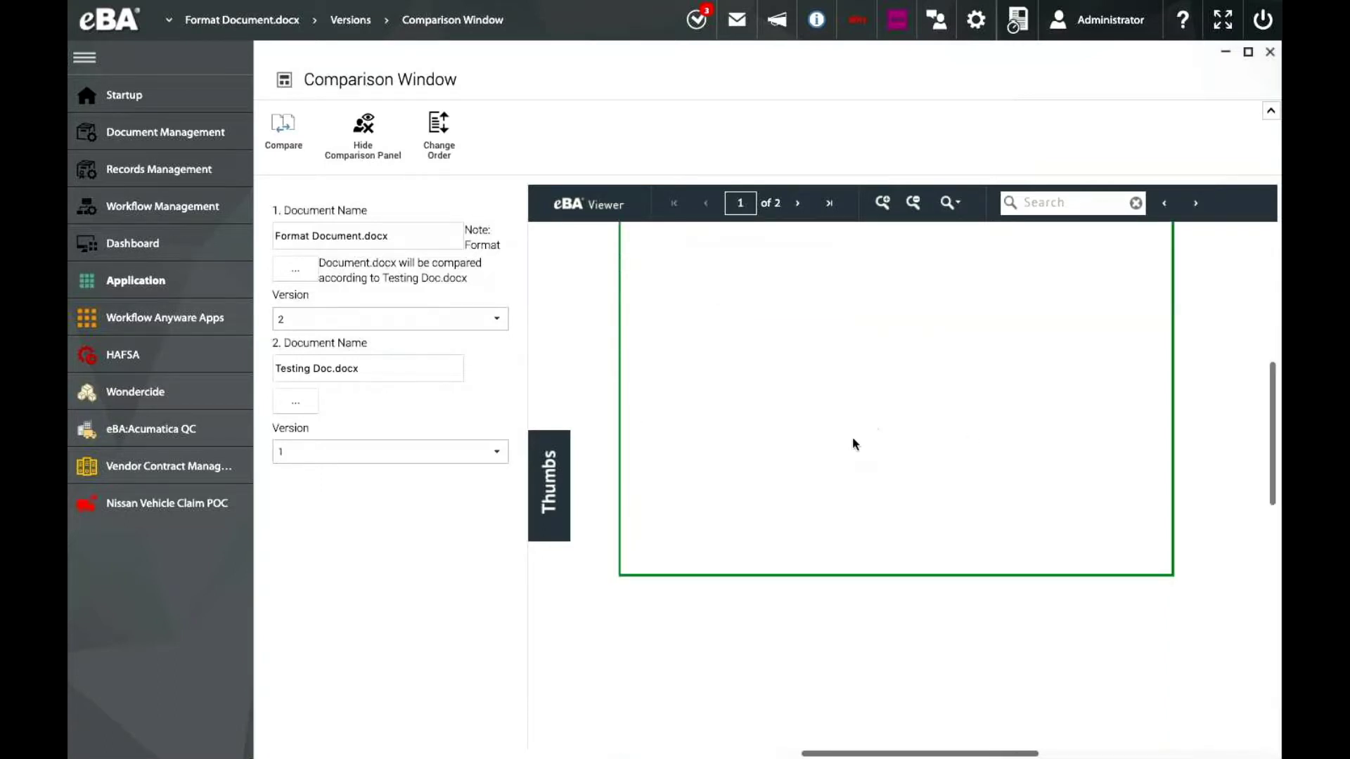
scroll(853, 437, "down", 5)
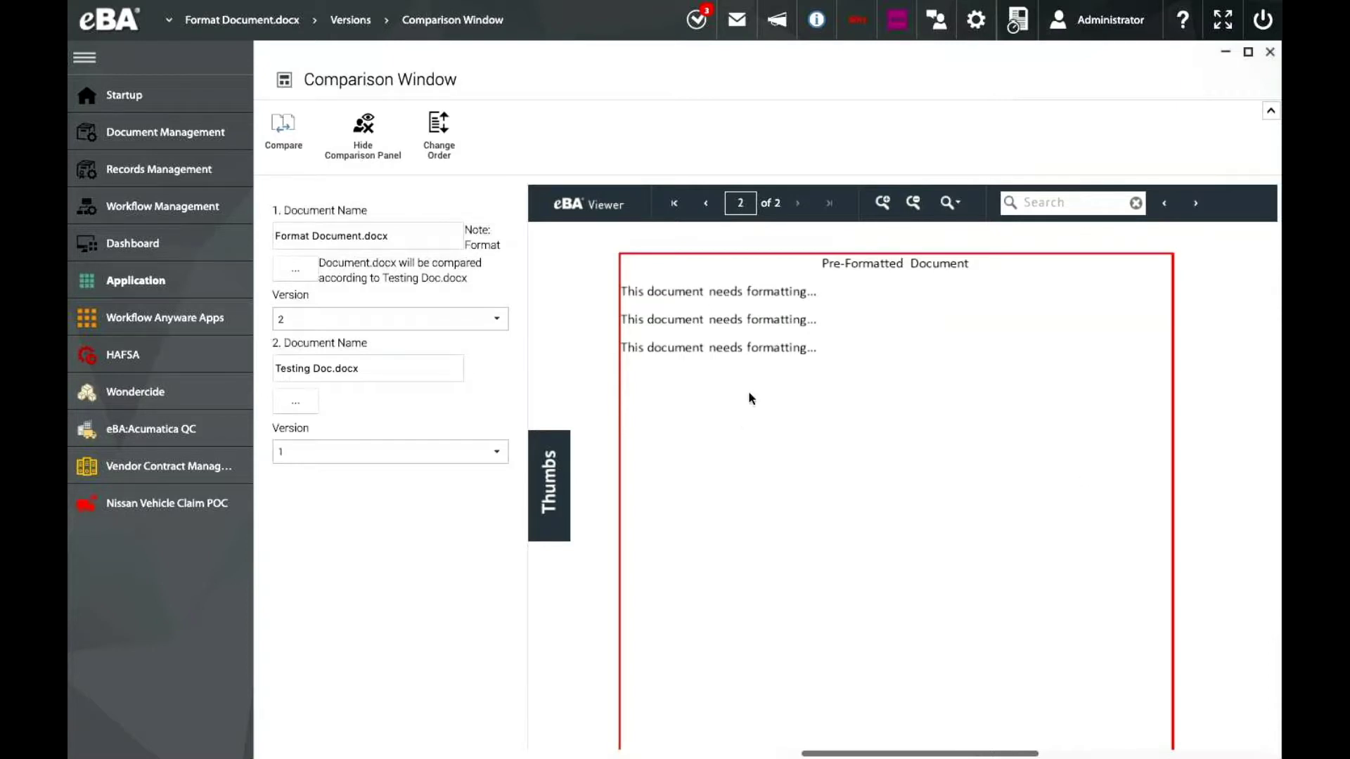
scroll(820, 436, "down", 5)
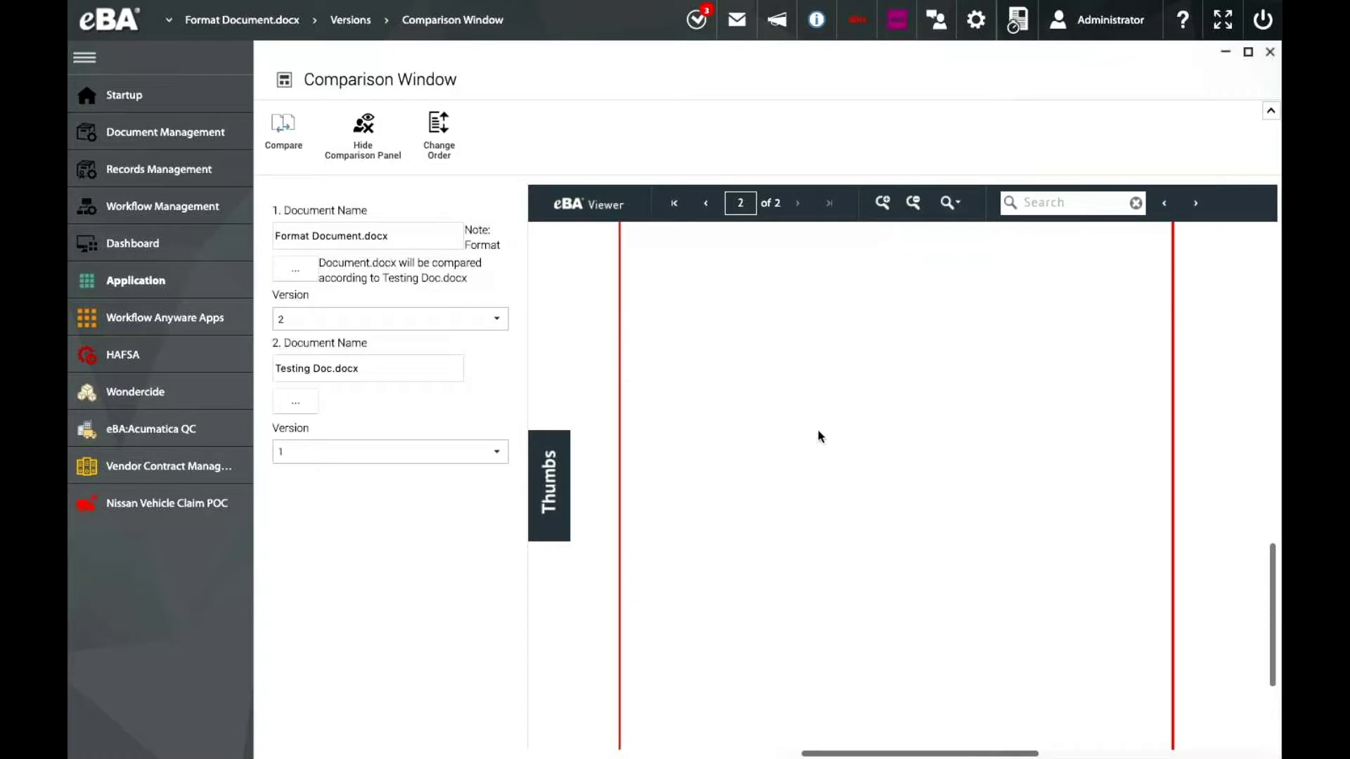
left_click(1270, 53)
left_click(1270, 55)
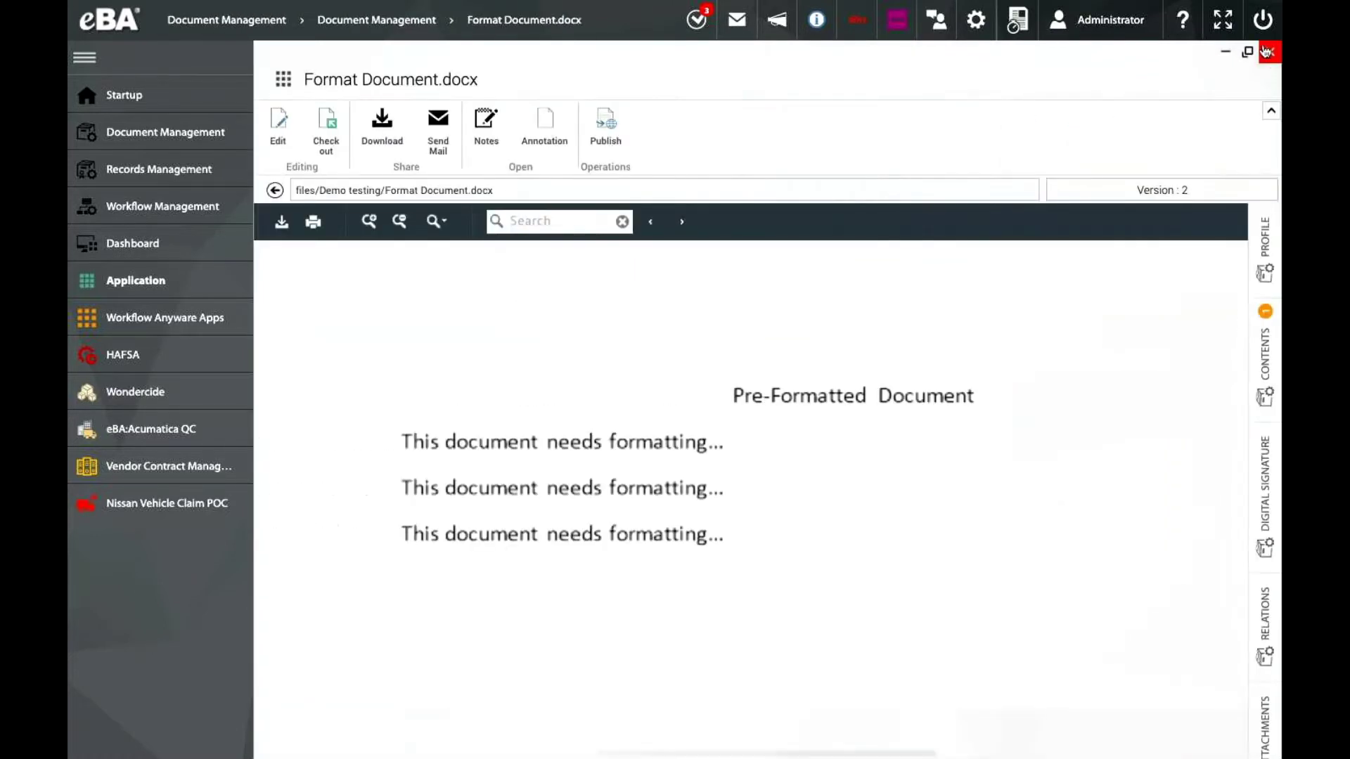
left_click(1267, 52)
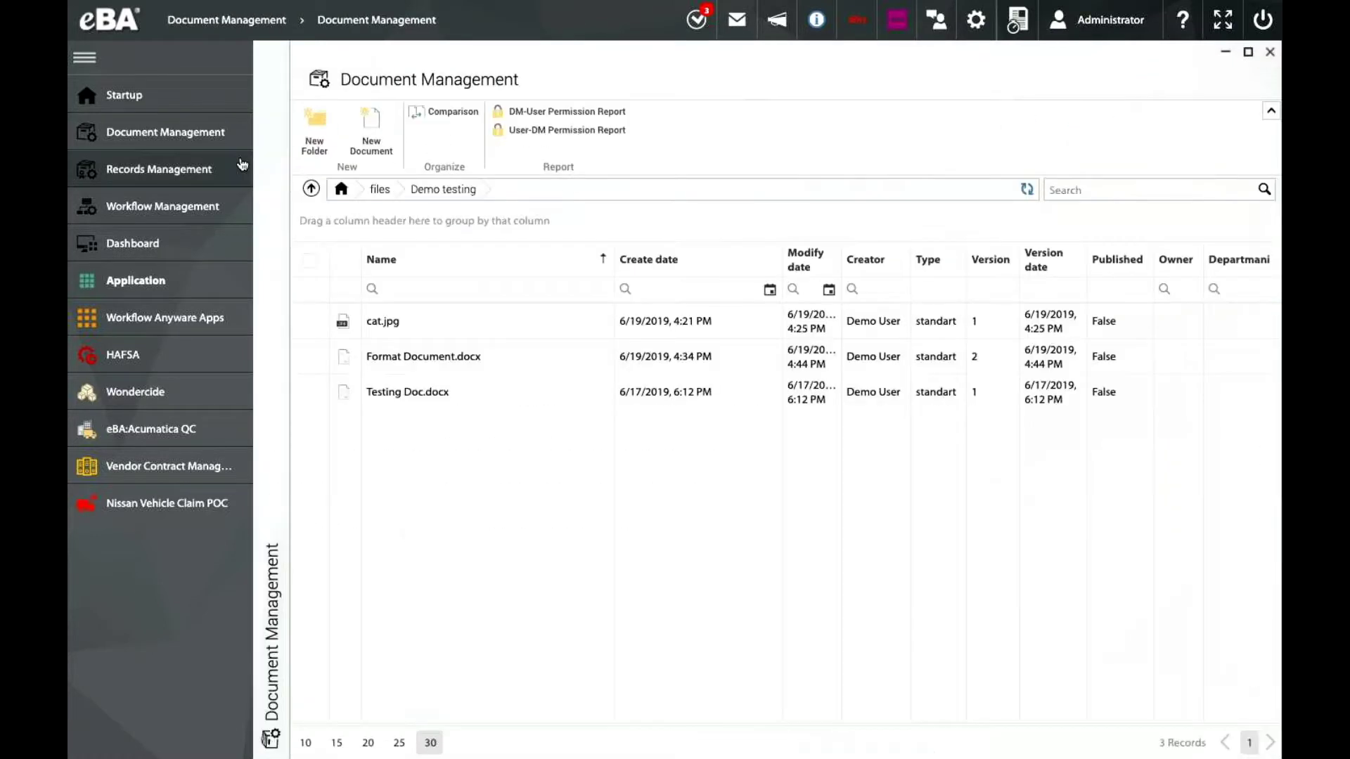
- Open the Invoice library in Records Management to view its contents
left_click(169, 171)
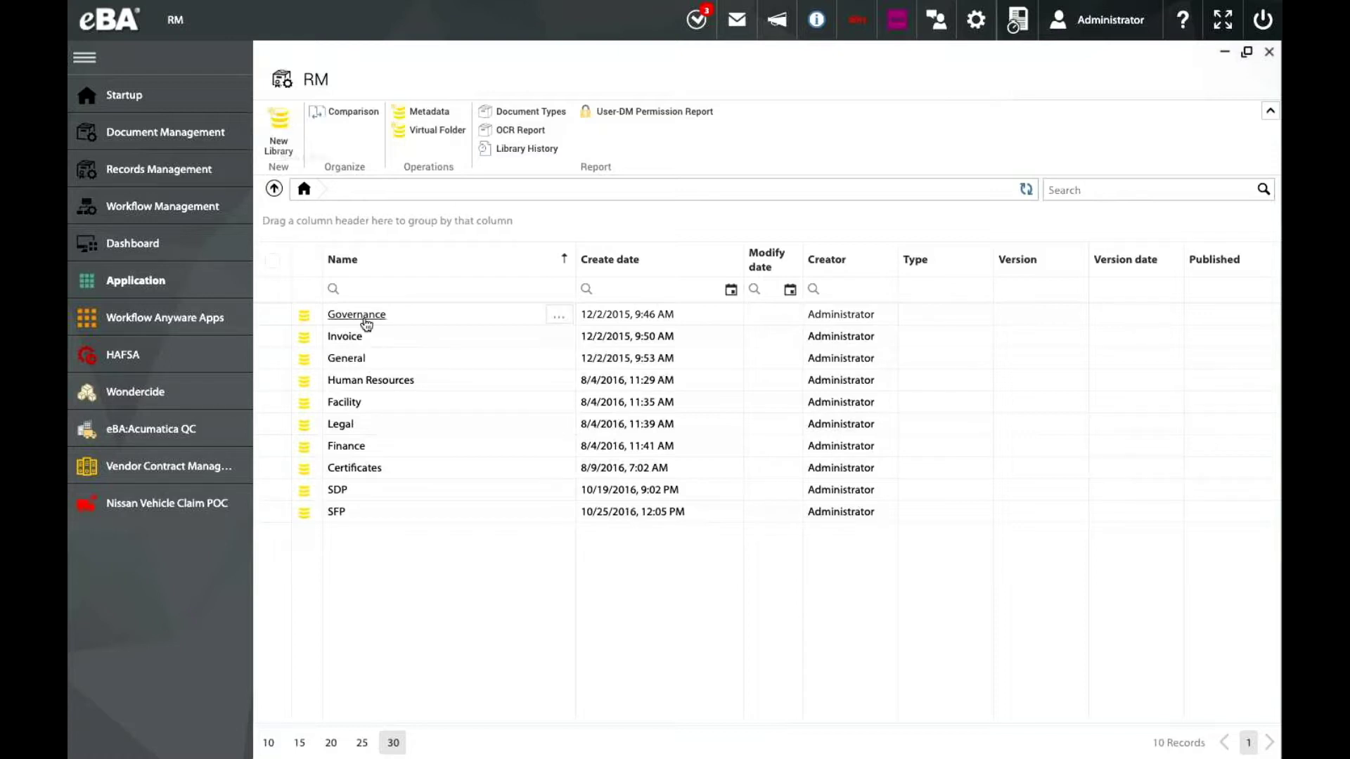
left_click(341, 337)
double_click(342, 337)
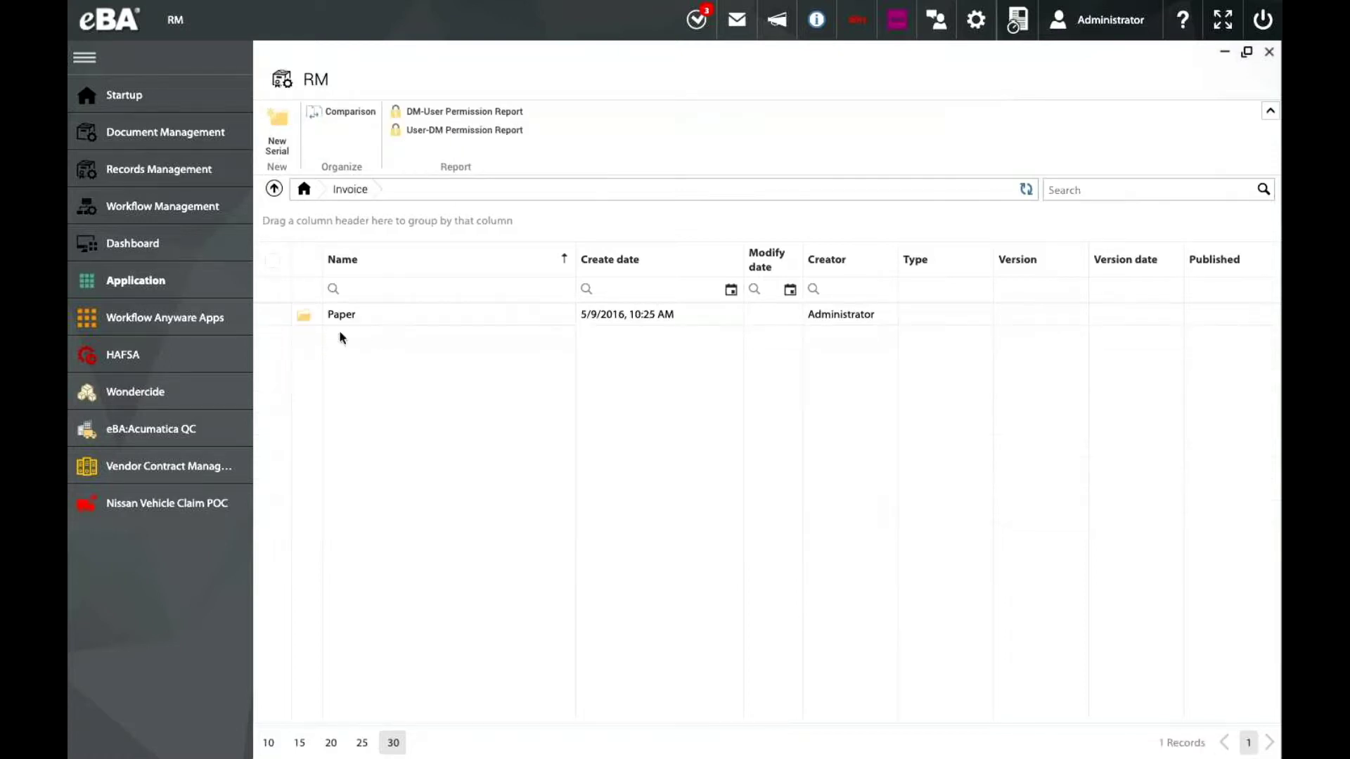
- View the Workflow Management section and open the Maintenance Administration Panel dashboard
left_click(167, 213)
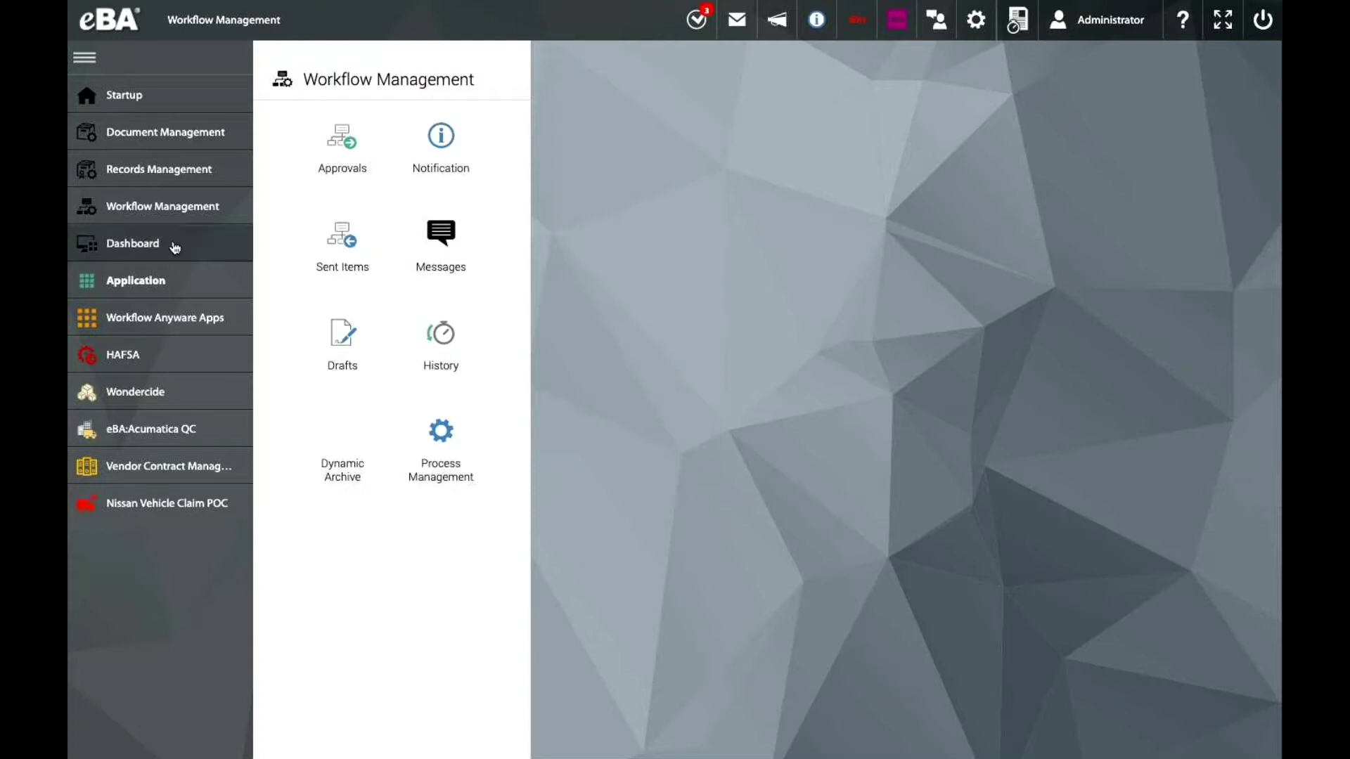
left_click(175, 247)
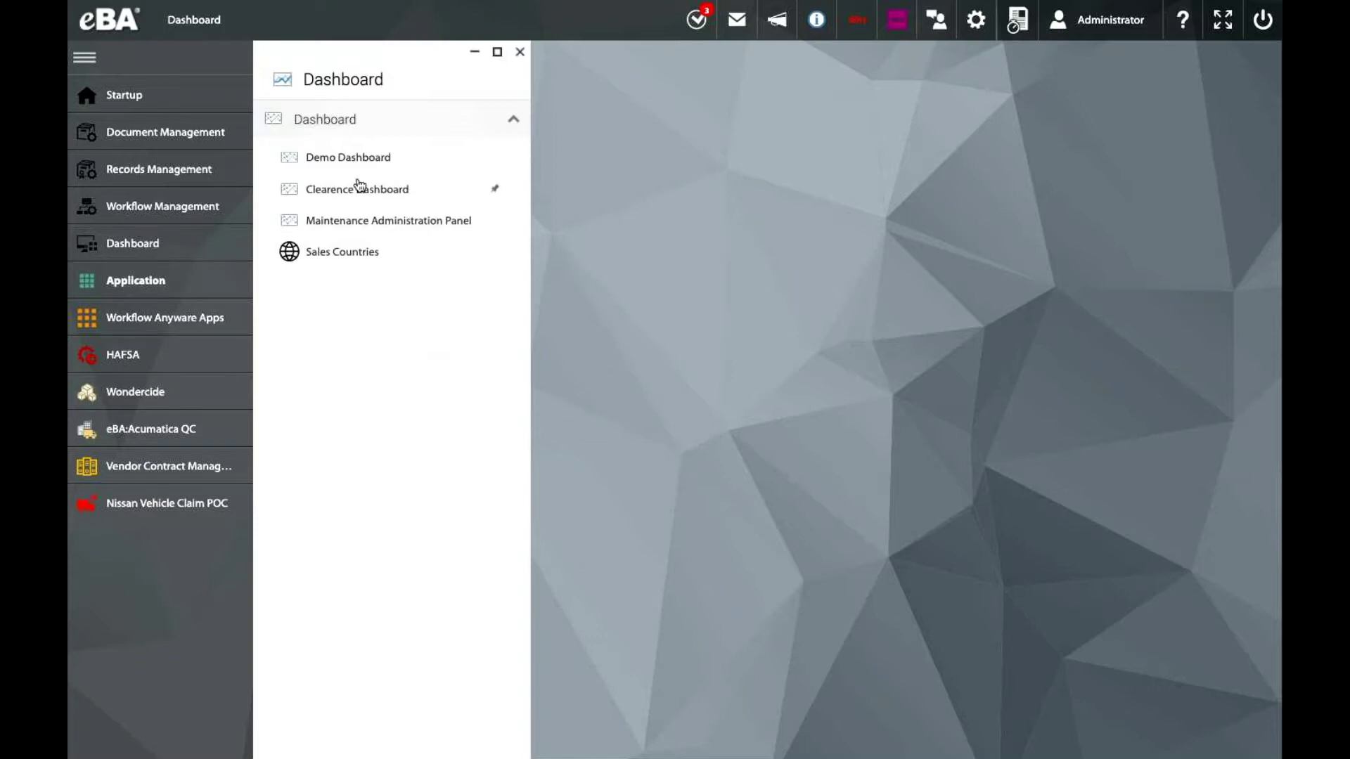
left_click(359, 219)
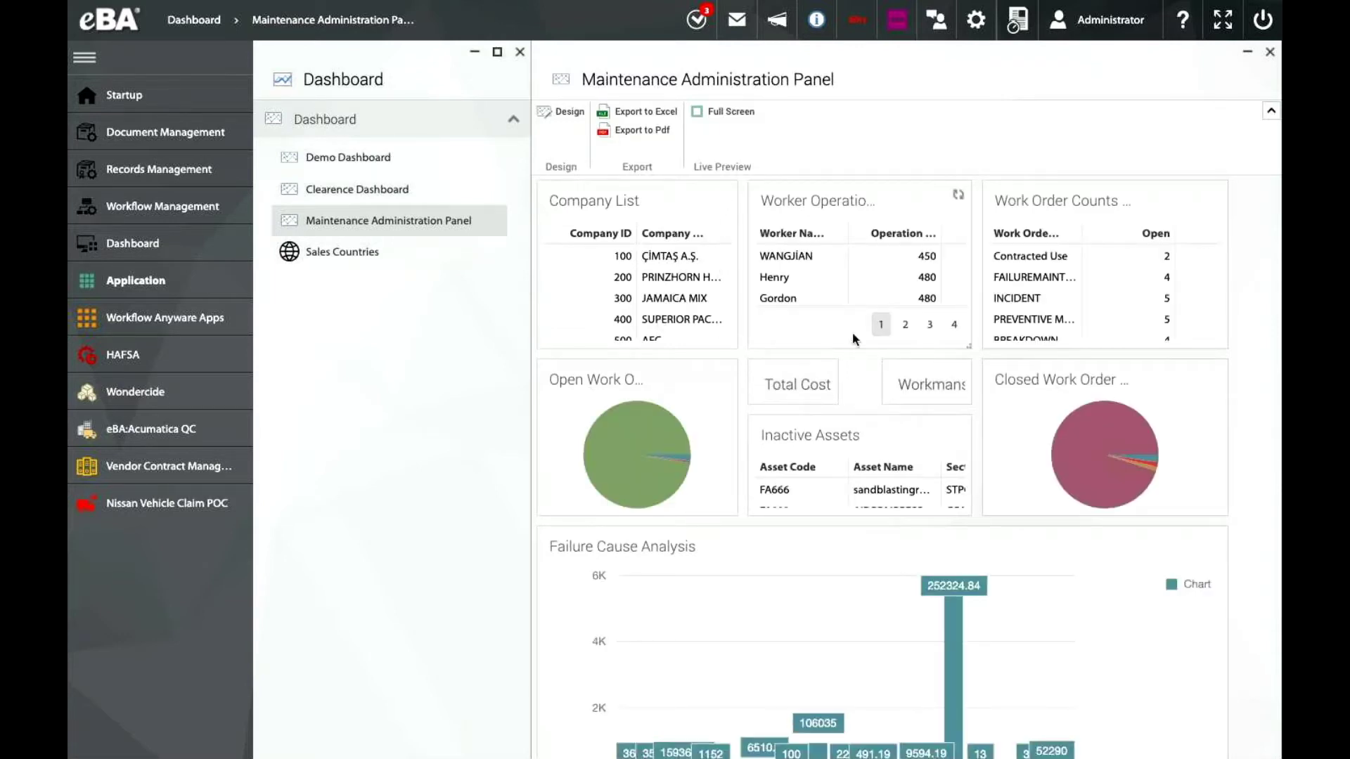
- Try to remove the Company List widget and reposition the Worker Operation widget in the Maintenance Administration Panel's design mode
left_click(561, 111)
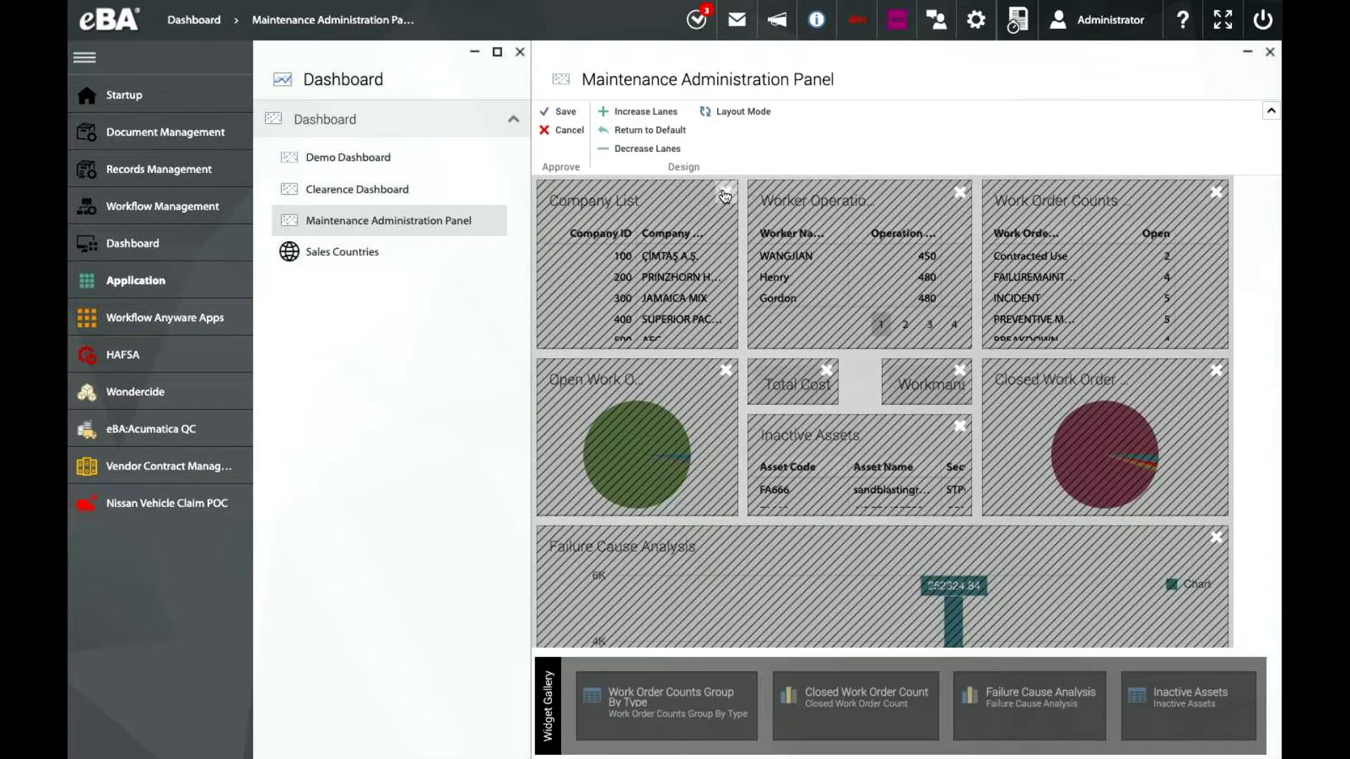
left_click(725, 193)
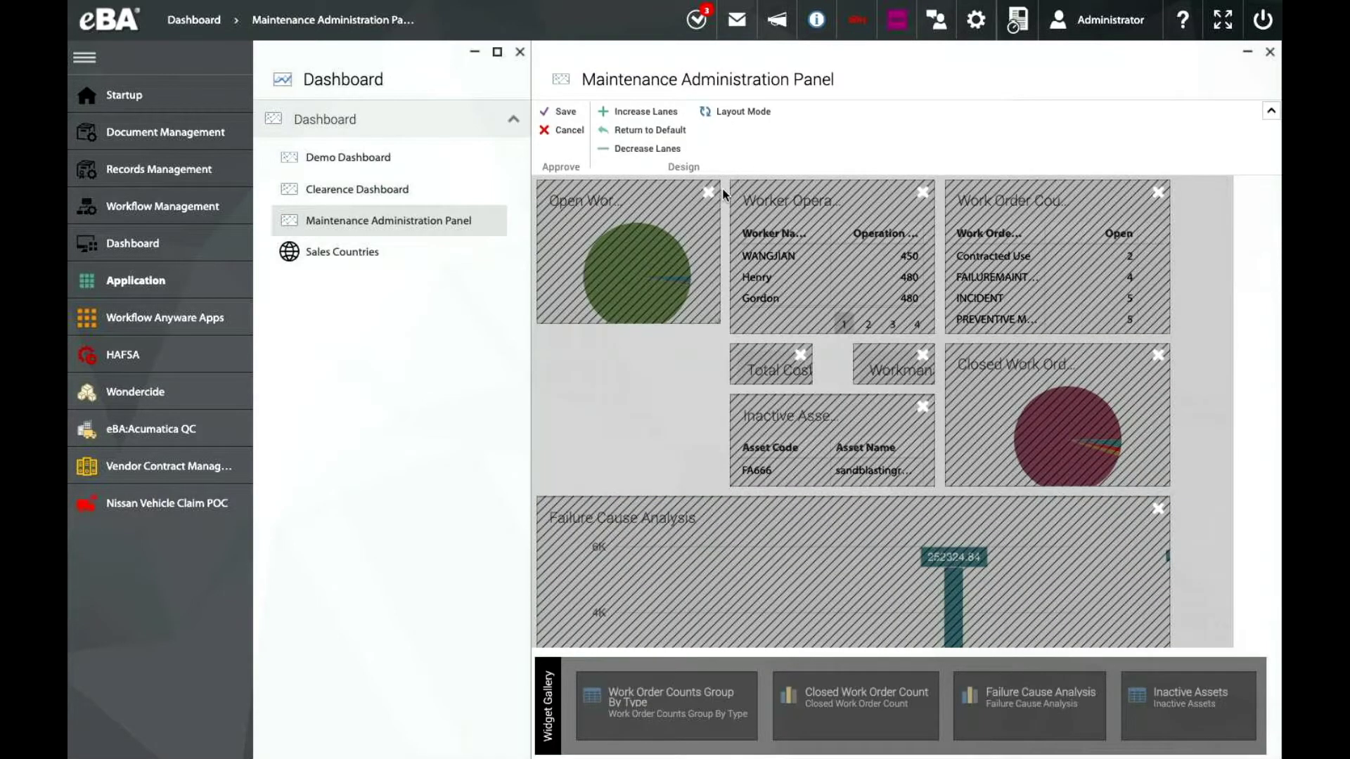
left_click_drag(823, 286, 733, 386)
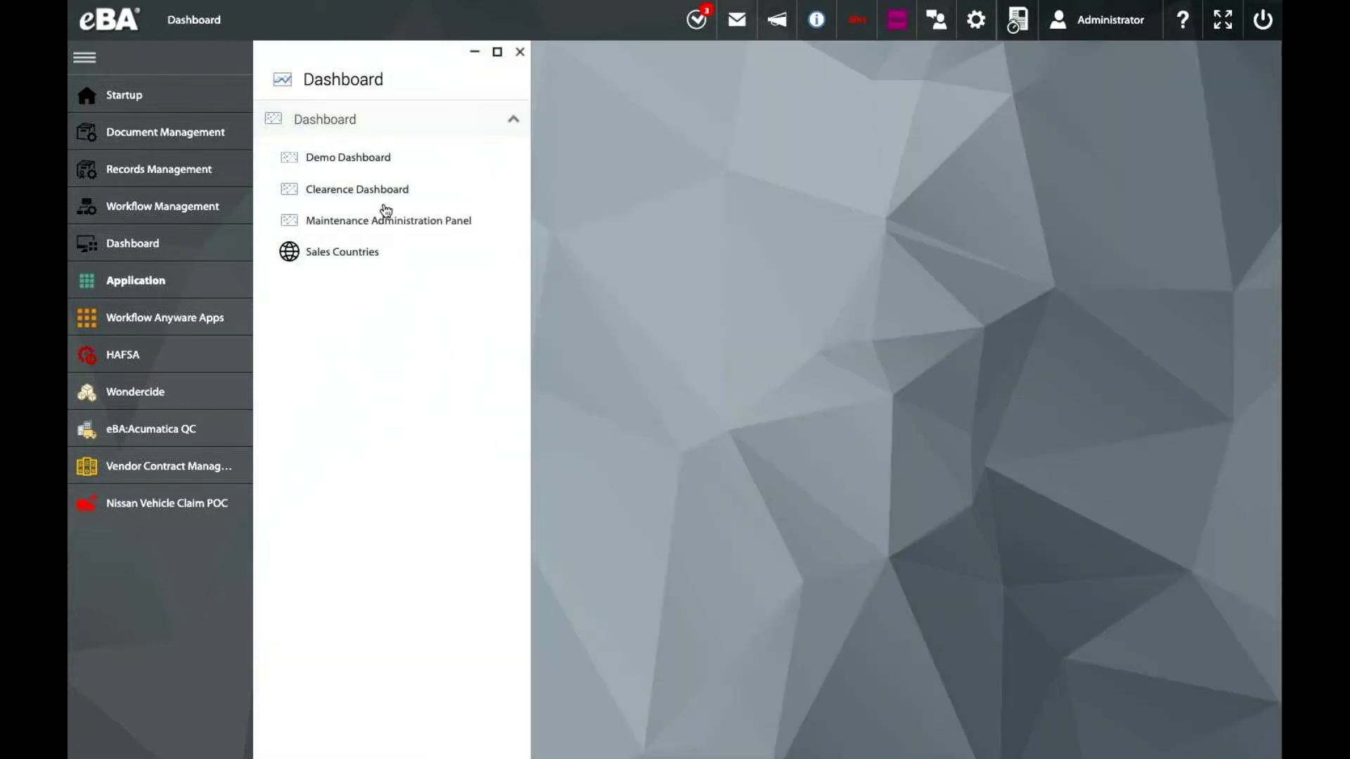
left_click(385, 218)
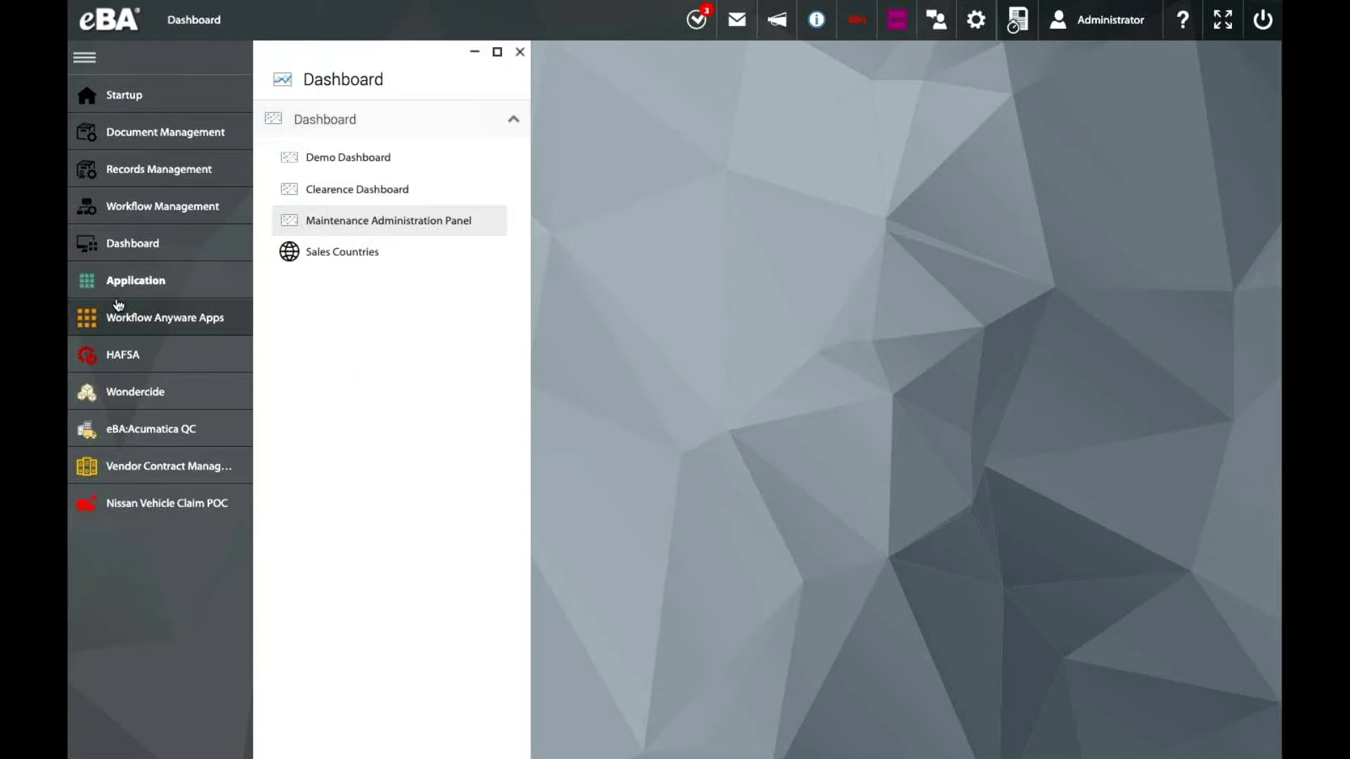
- Start a new Expense Declaration record from the HR applications
left_click(133, 292)
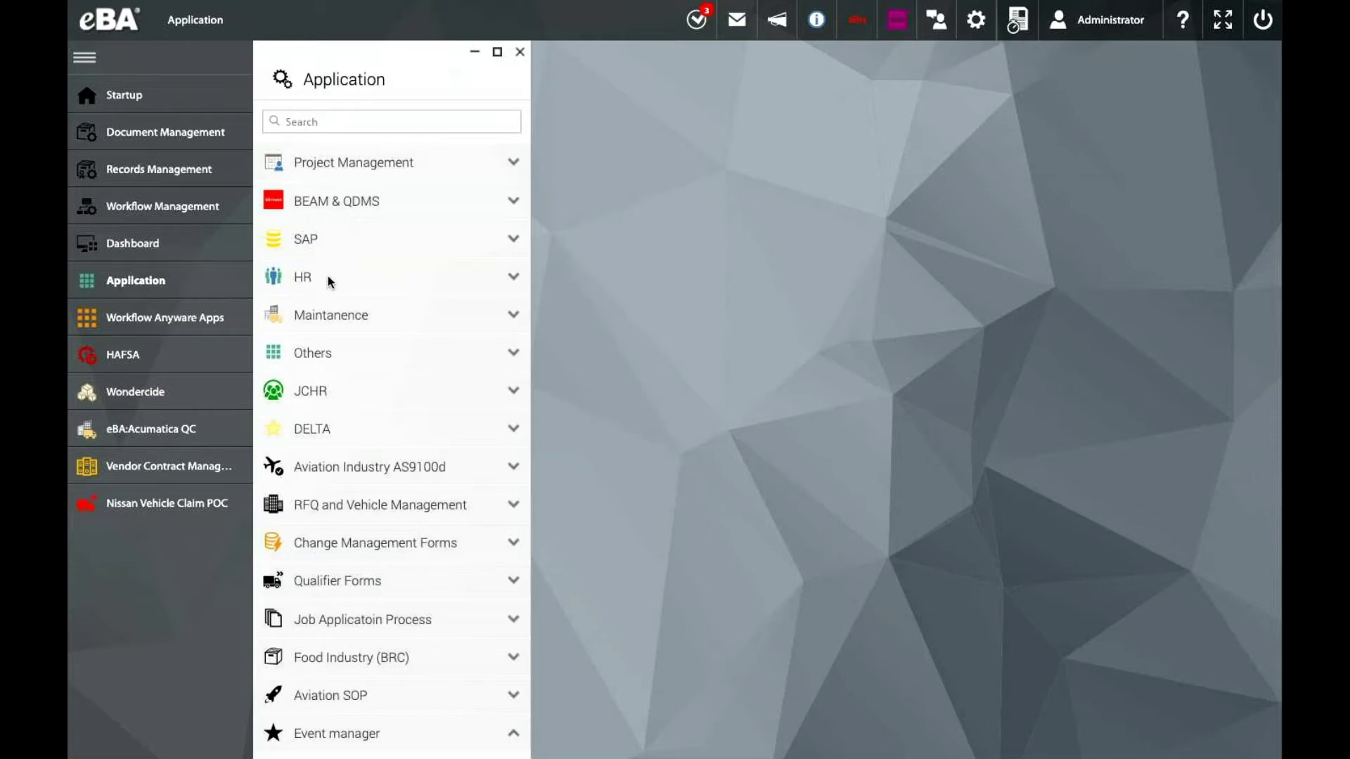
left_click(504, 279)
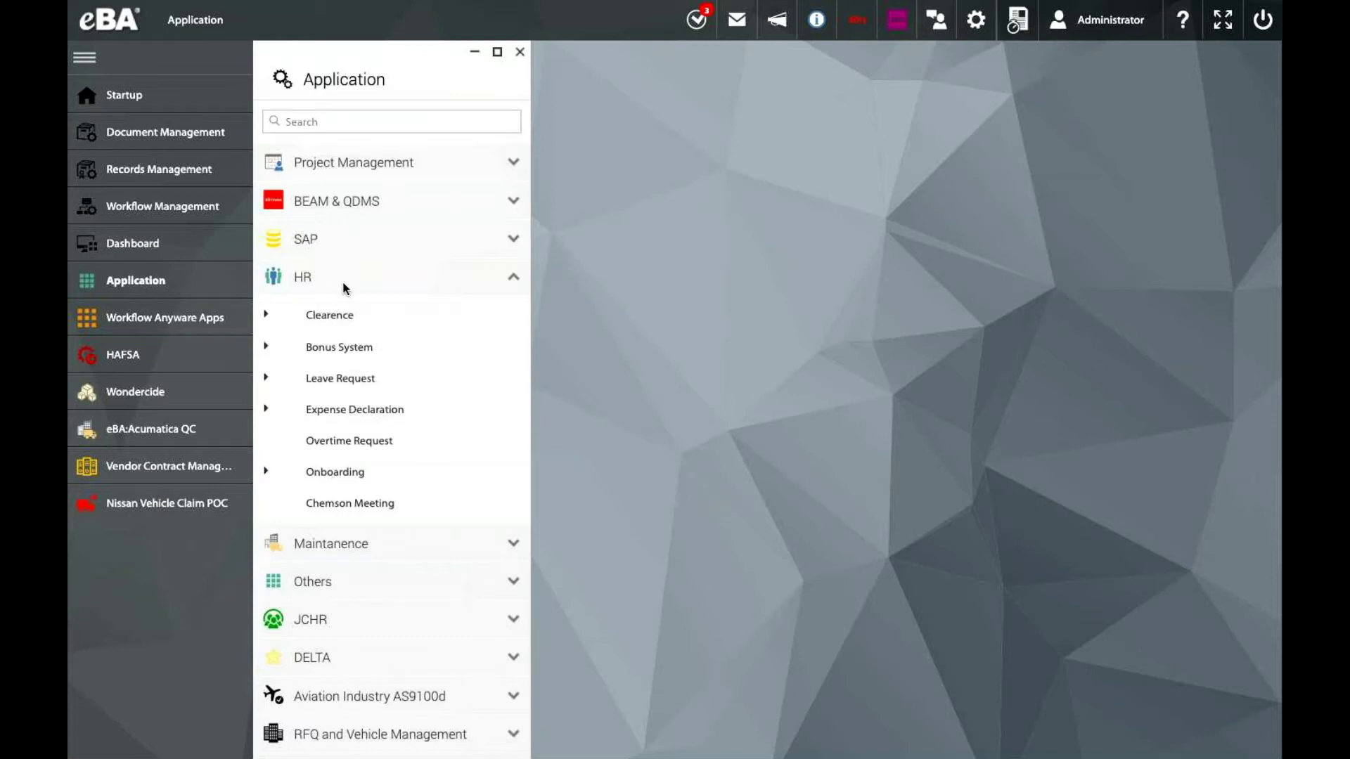
left_click(373, 408)
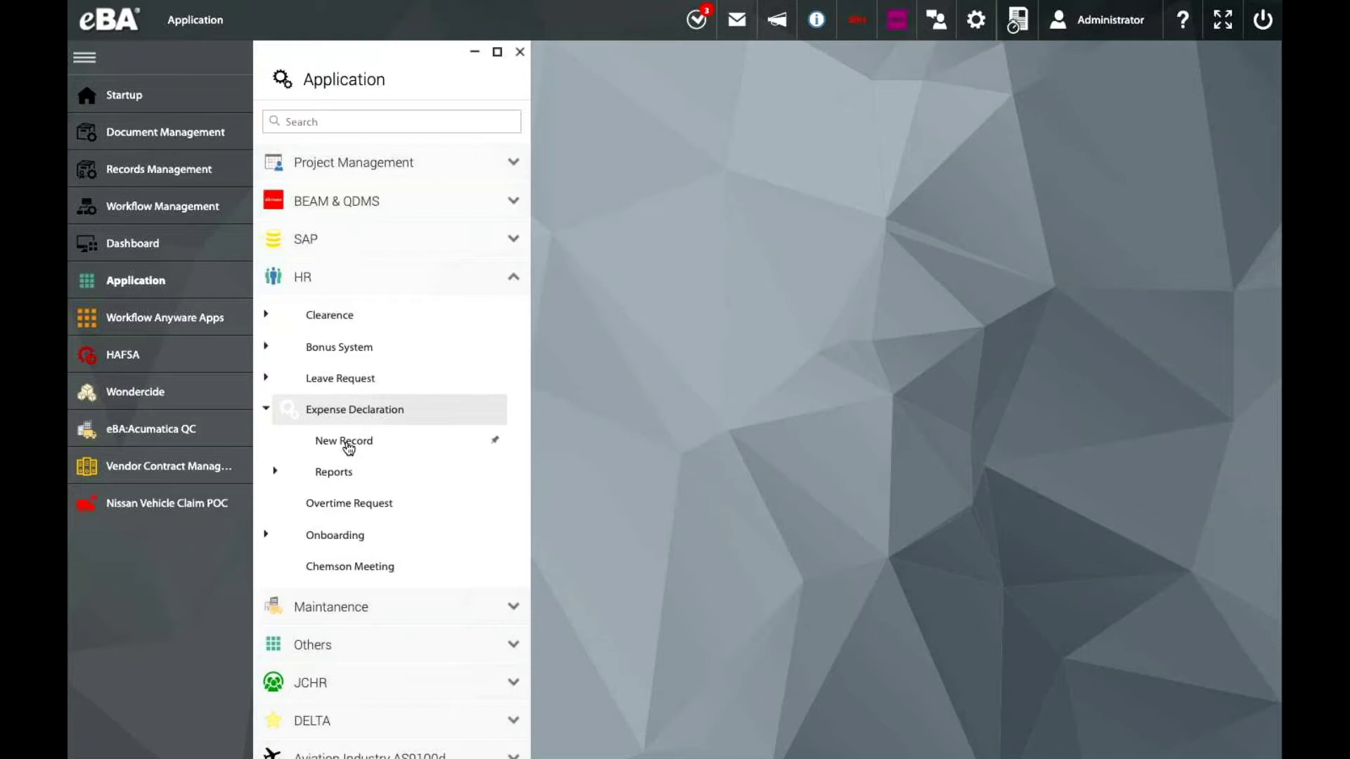
left_click(345, 441)
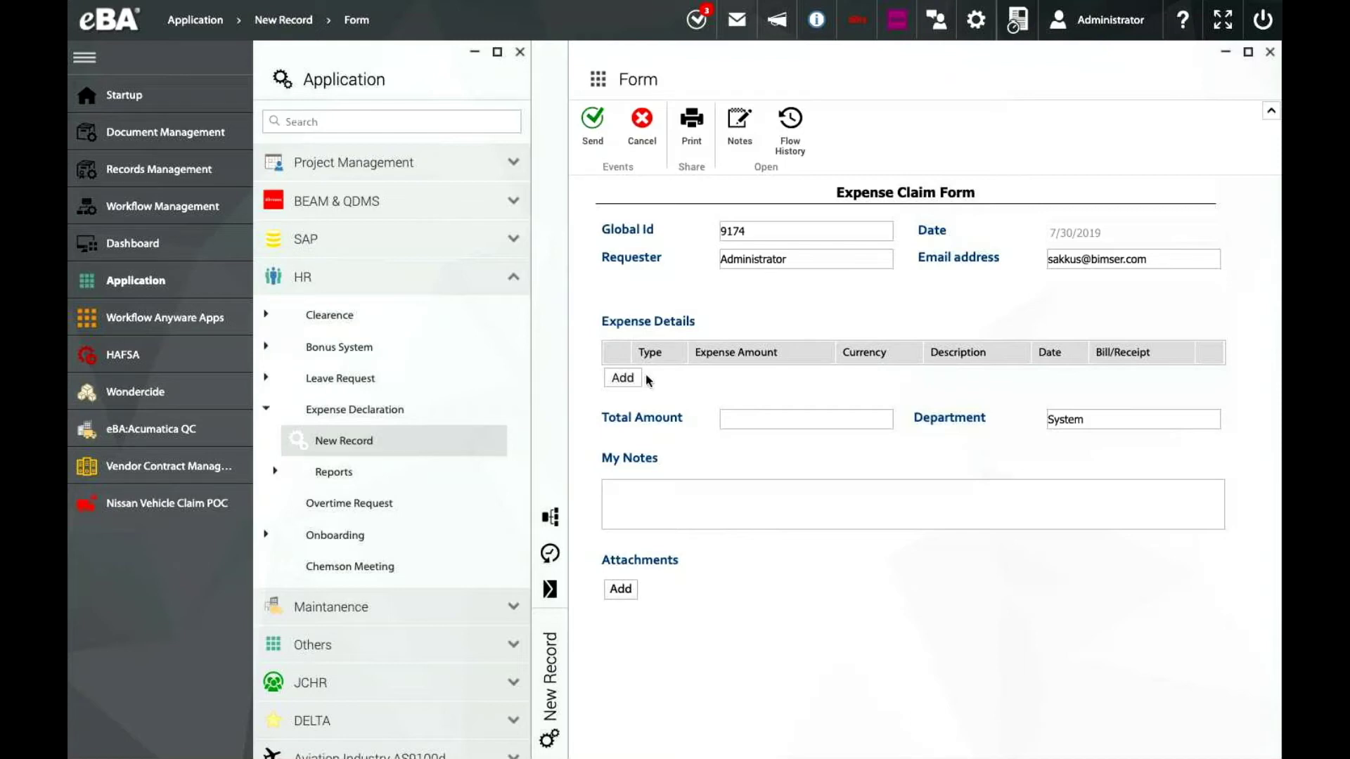
- Add a Transportation expense of 30 Dollars with the description "train ticket" to the Expense Claim Form, without an attachment
left_click(623, 378)
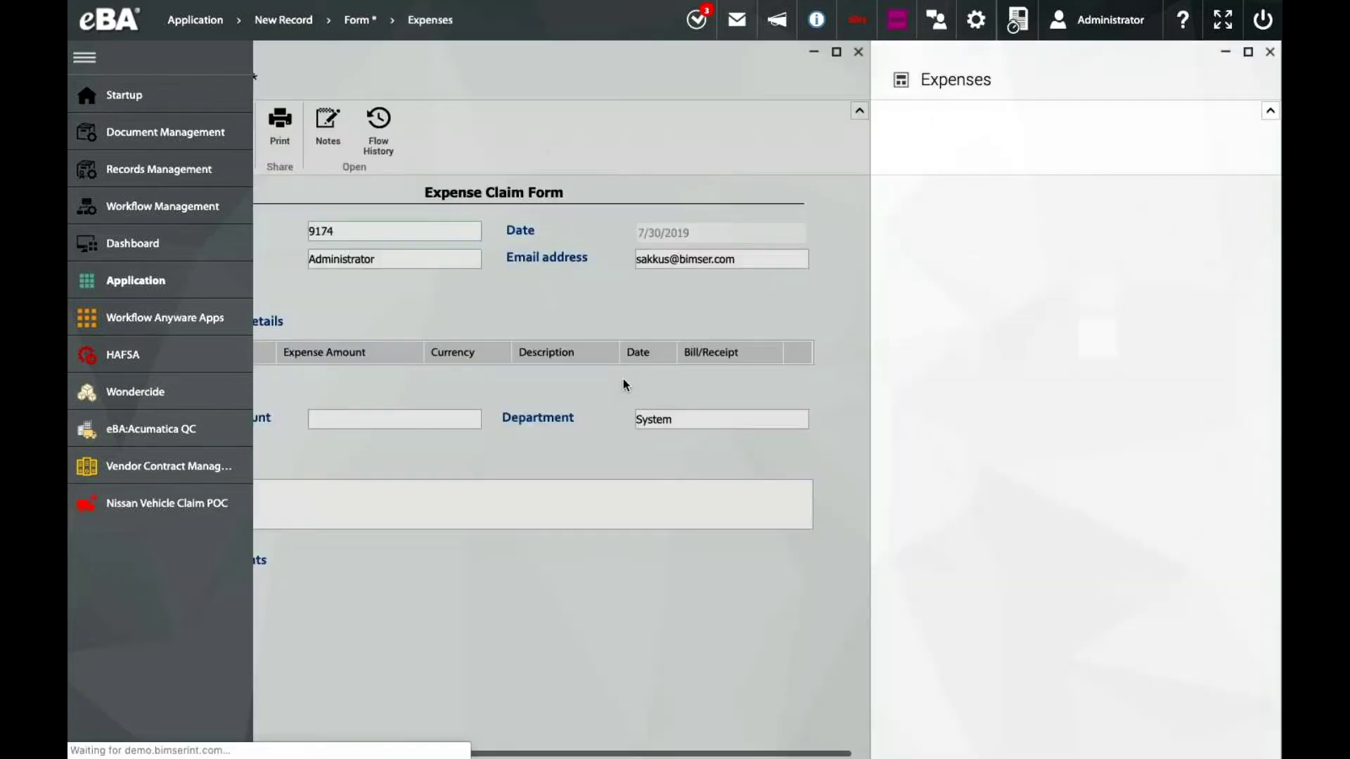
left_click(937, 394)
type("train ticket")
left_click(1028, 341)
left_click(1030, 368)
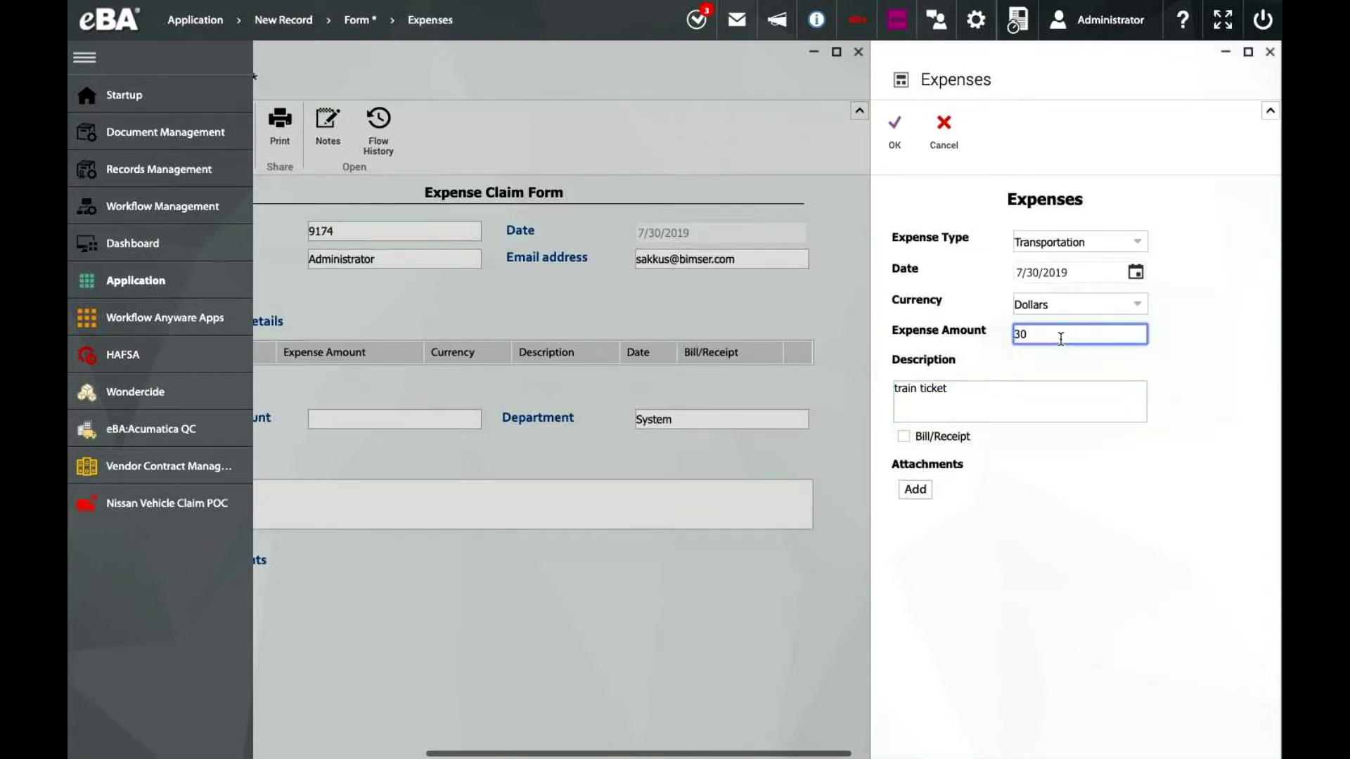
left_click(915, 490)
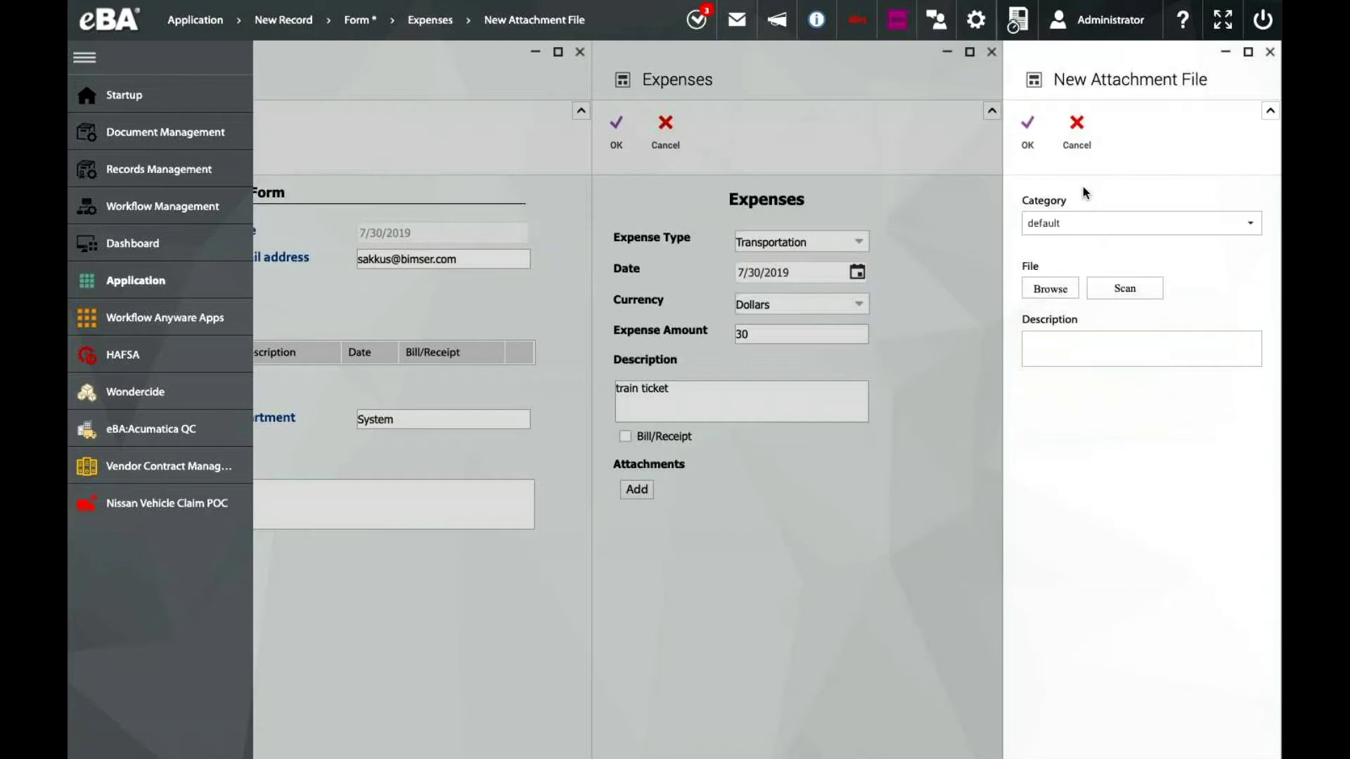
left_click(1067, 141)
left_click(895, 134)
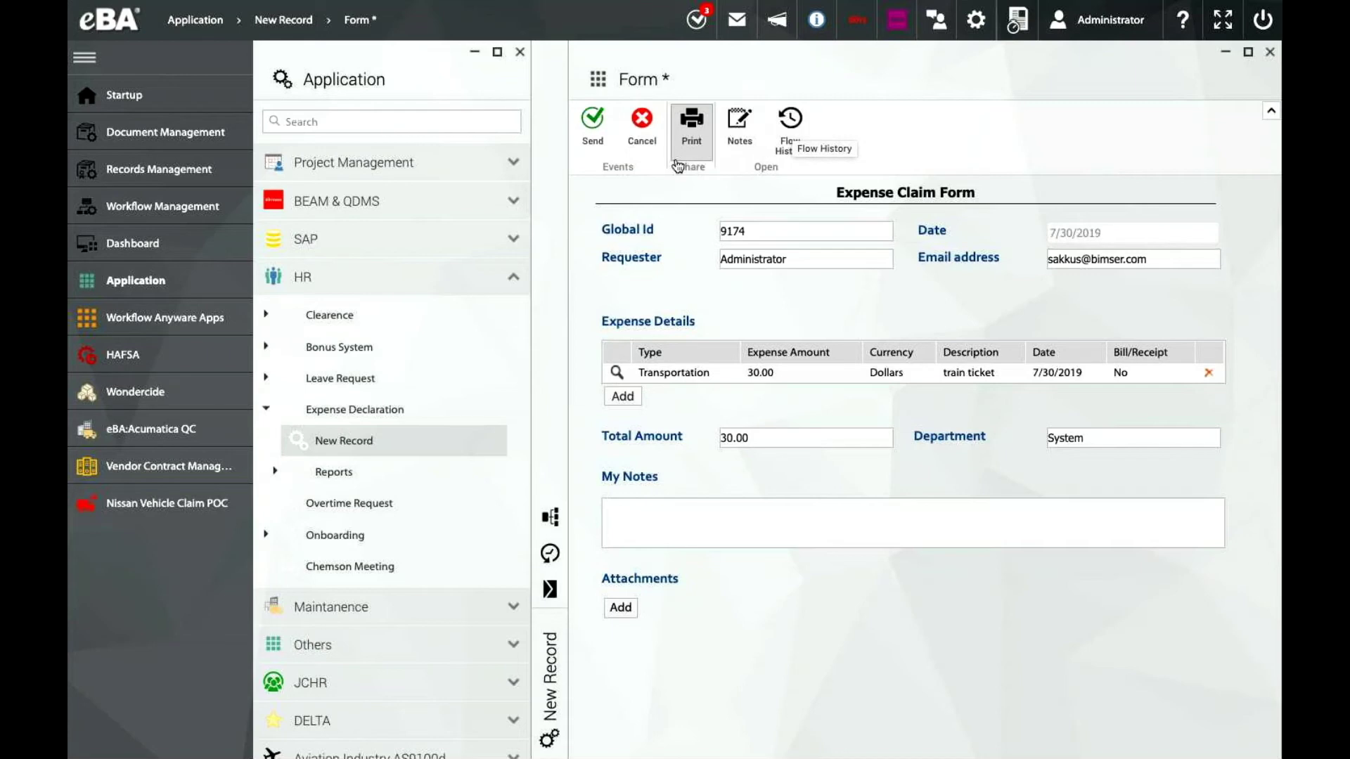
- Send the expense claim, view its flow scheme, and close the scheme
left_click(593, 133)
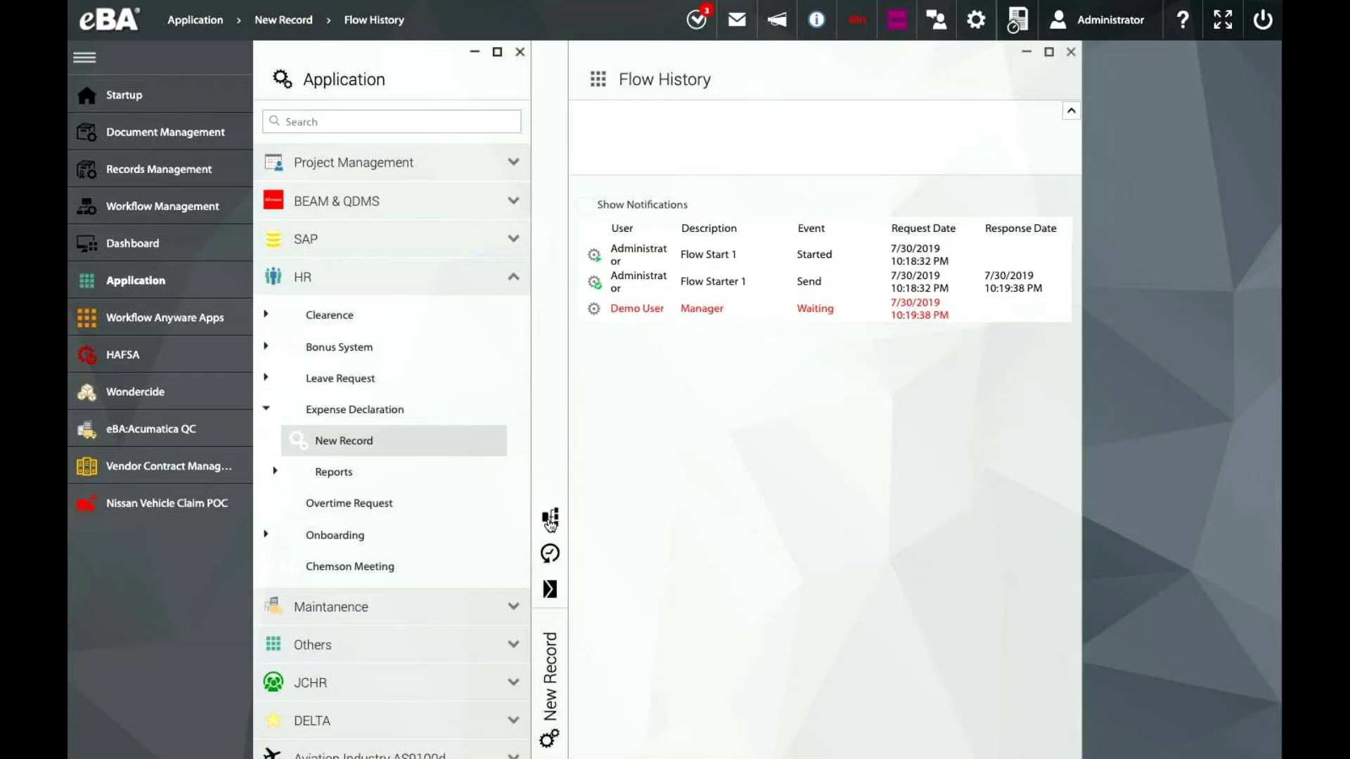
left_click(551, 520)
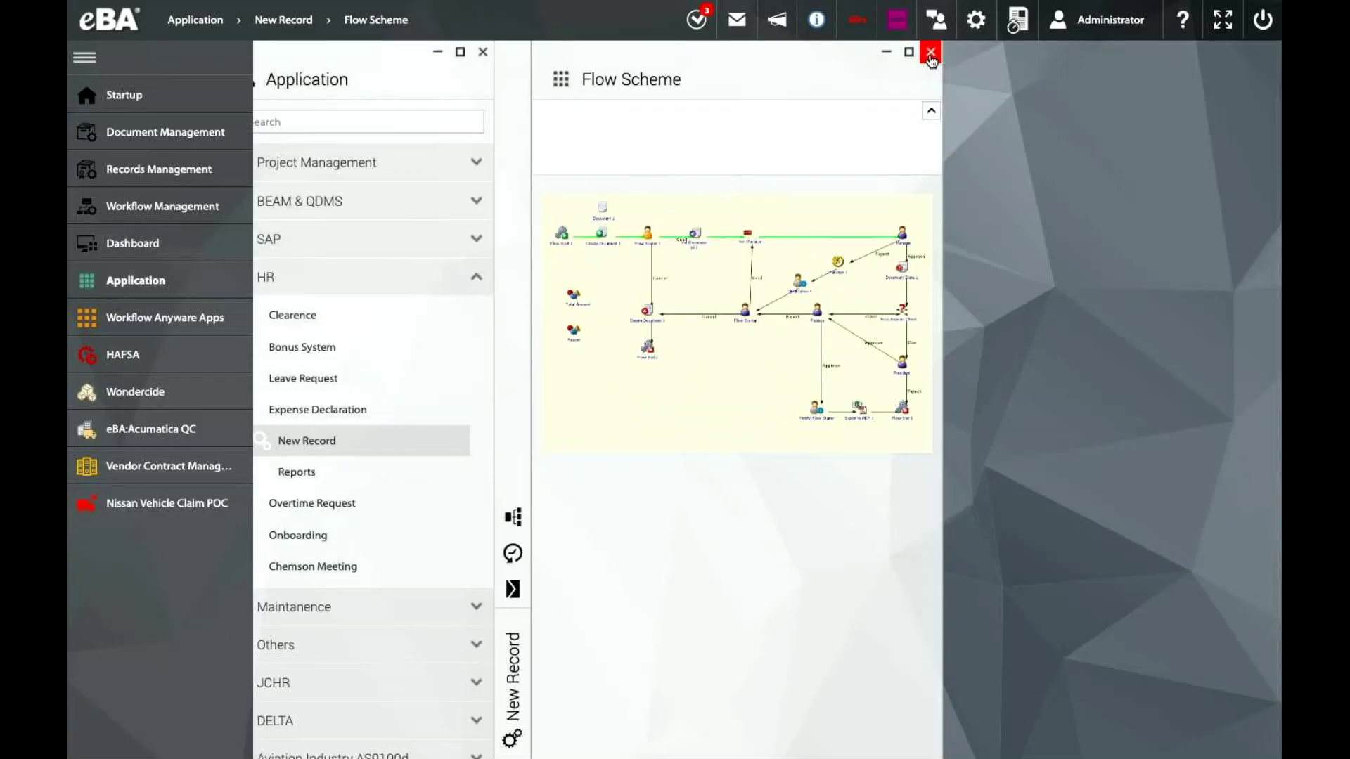
left_click(931, 53)
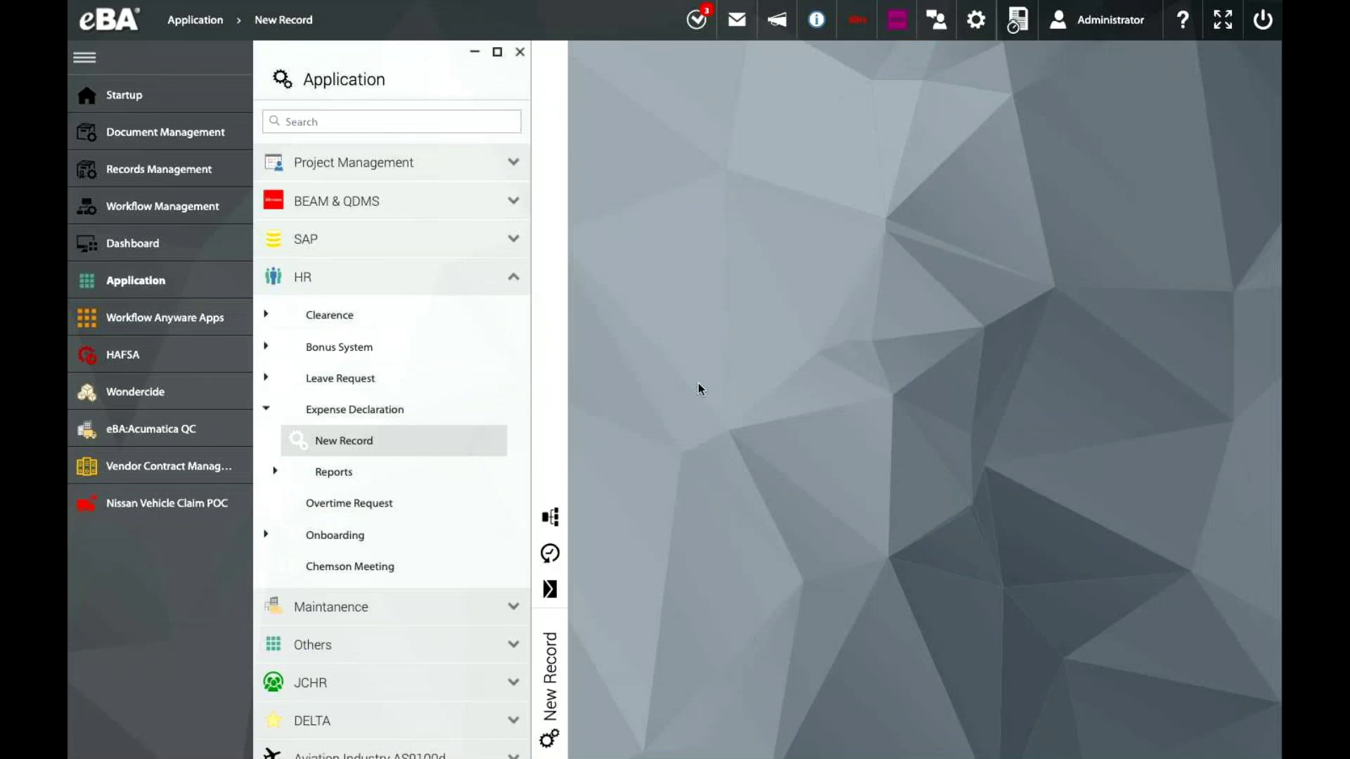